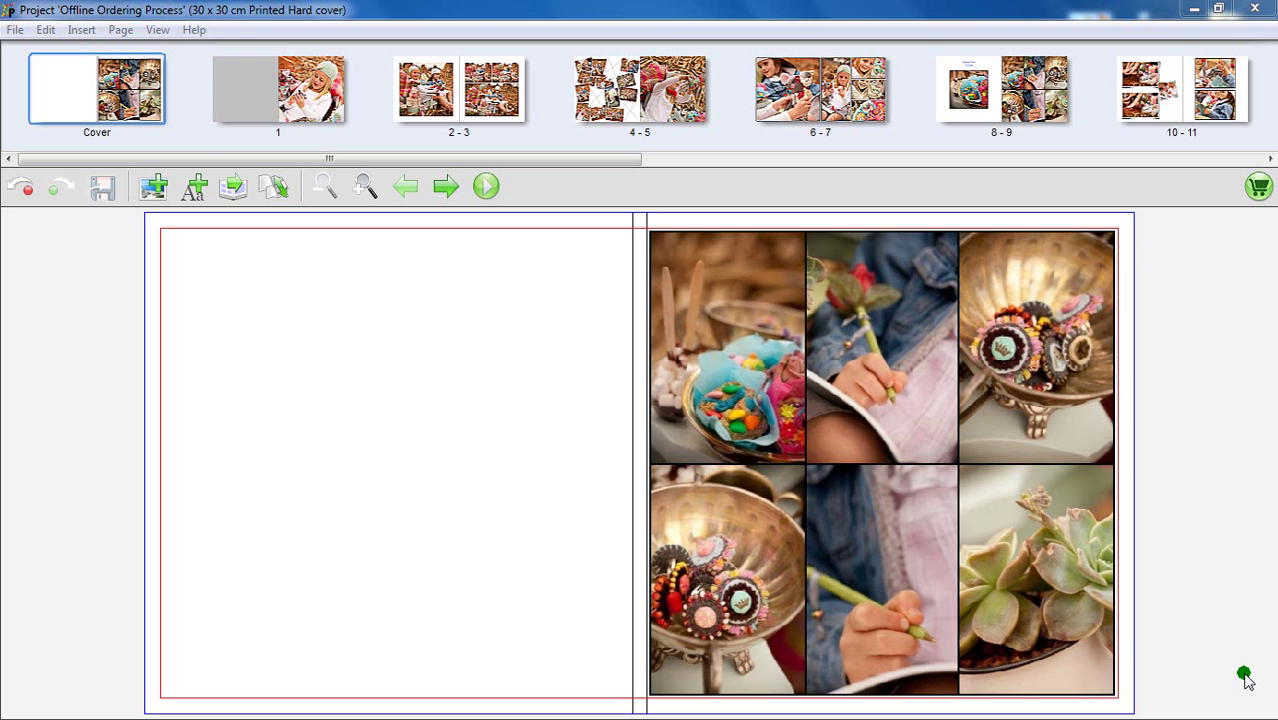
{"action": "left_click", "coordinate": [1259, 193]}
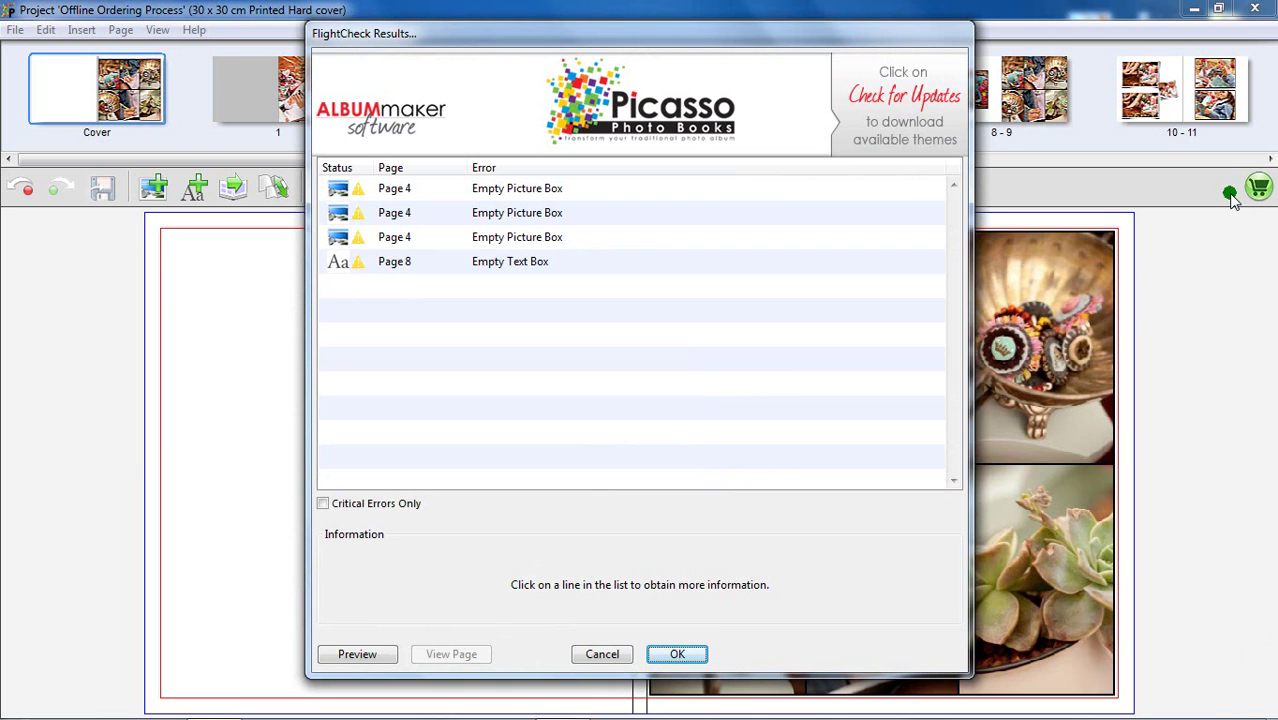
{"action": "left_click", "coordinate": [898, 191]}
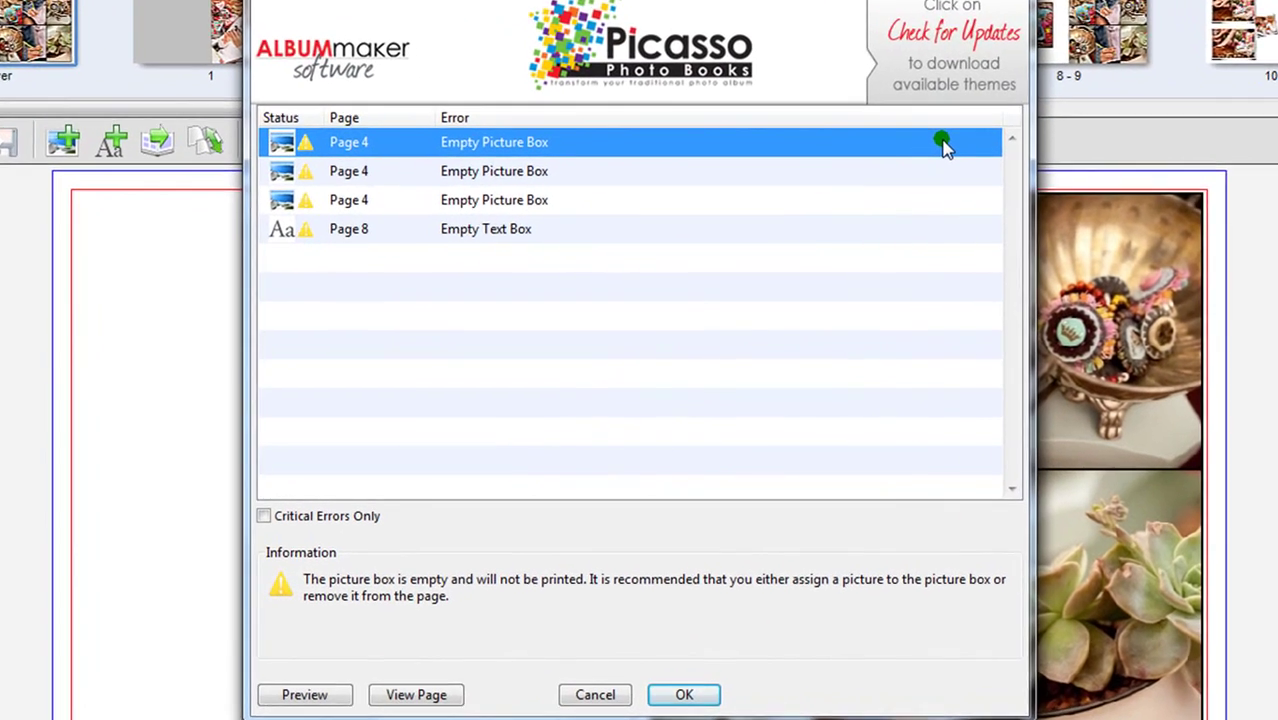
{"action": "key", "text": "Down"}
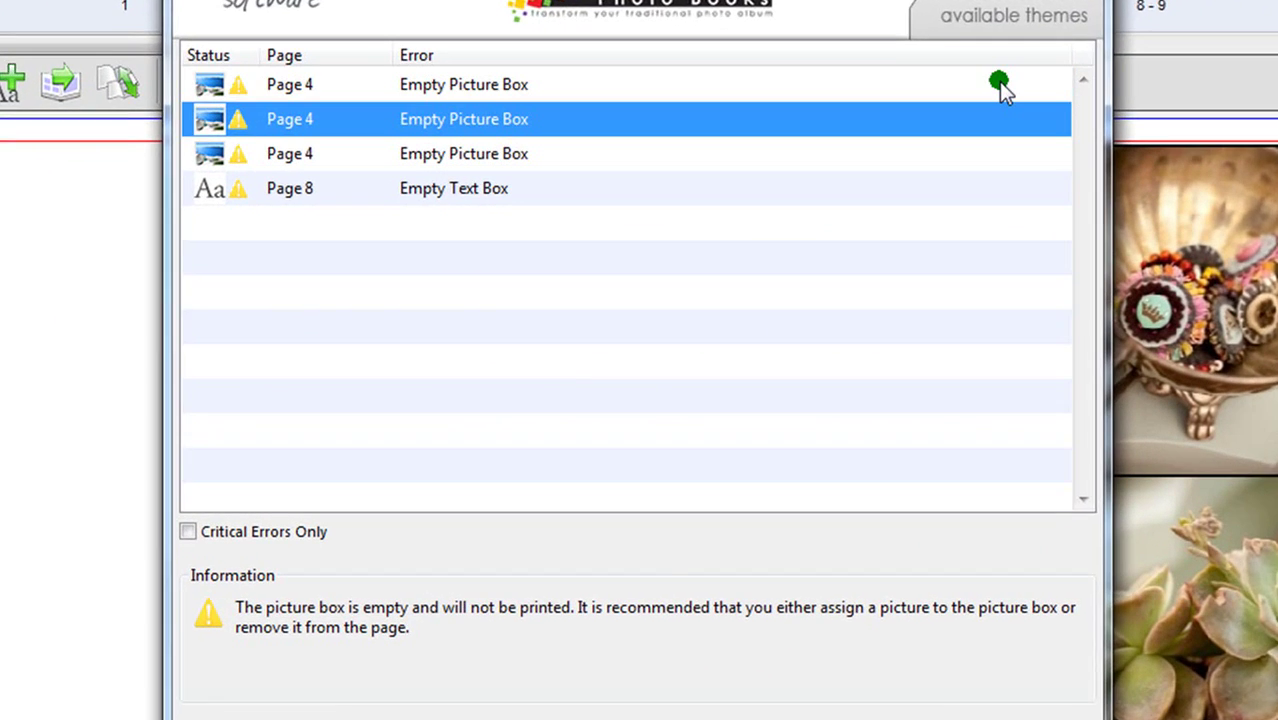
{"action": "key", "text": "Down"}
{"action": "key", "text": "Down"}
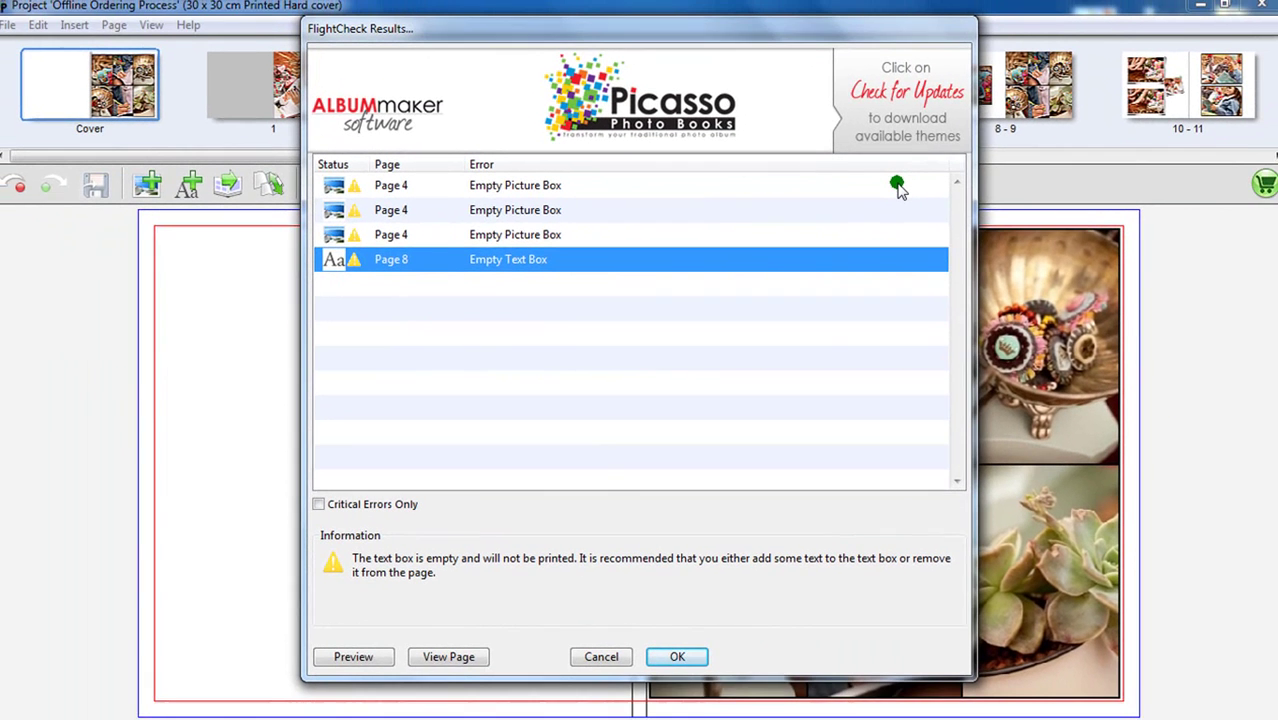
{"action": "left_click", "coordinate": [322, 505]}
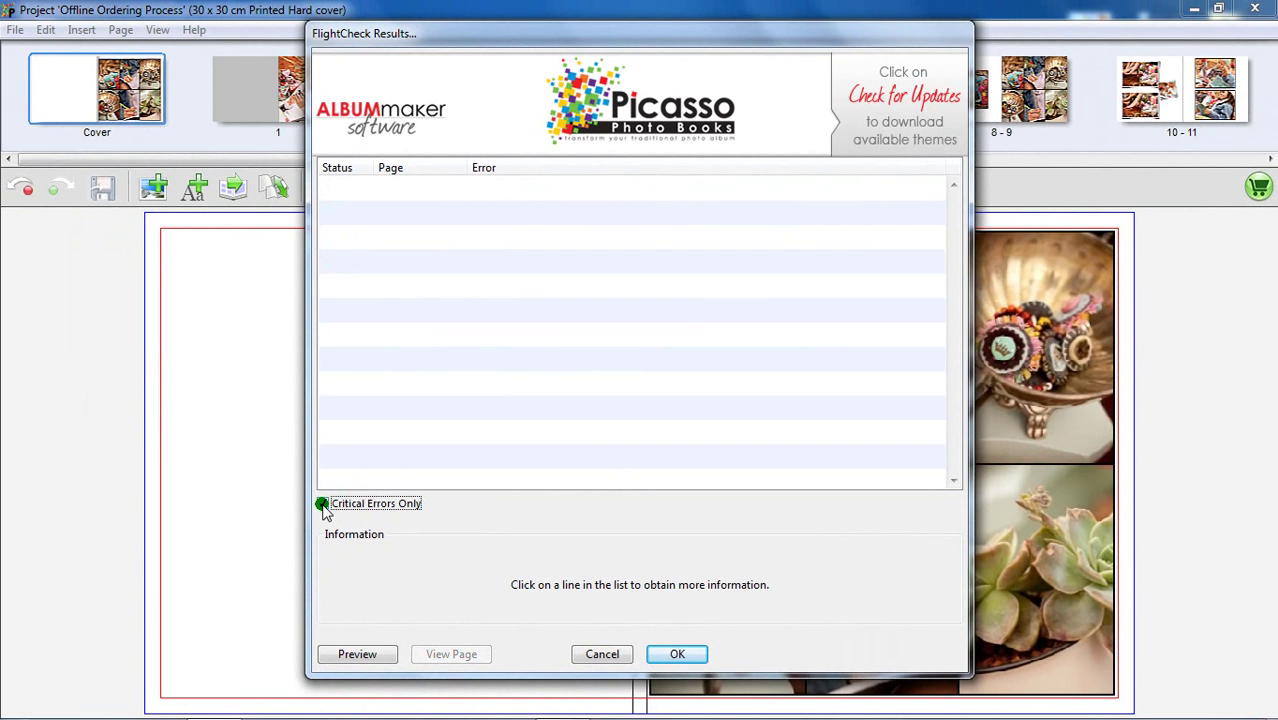
{"action": "left_click", "coordinate": [322, 506]}
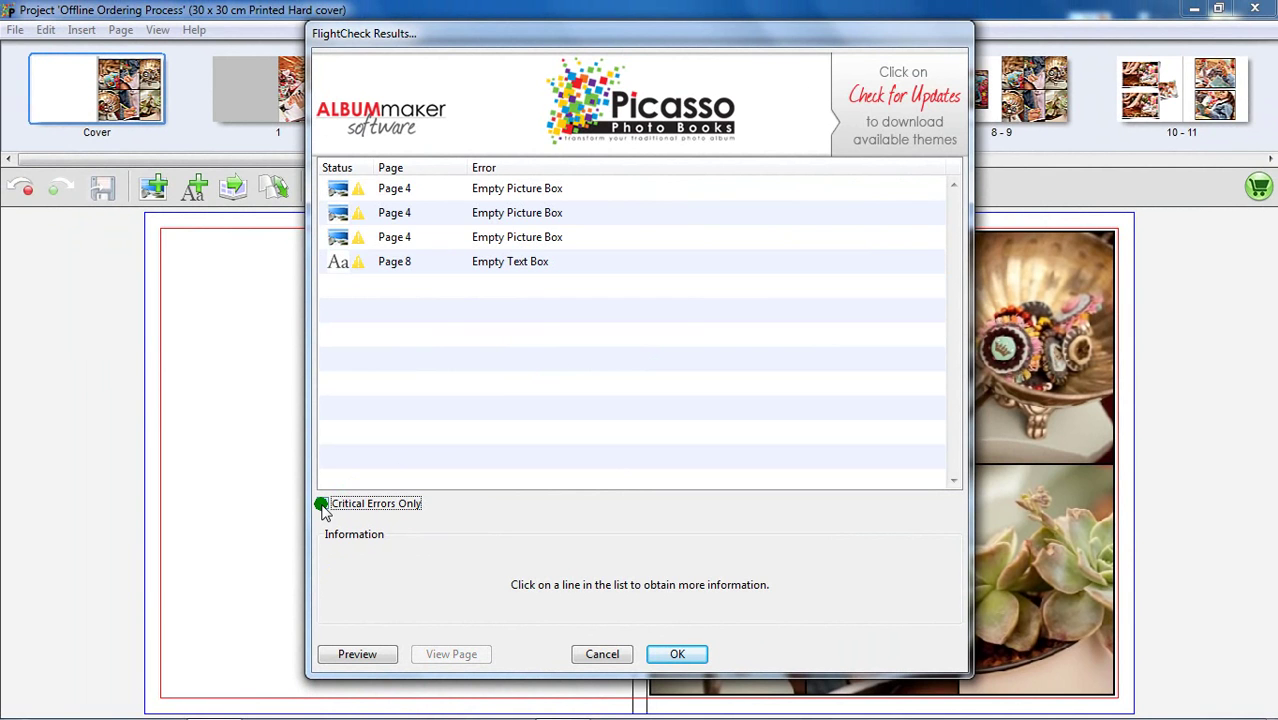
{"action": "left_click", "coordinate": [326, 656]}
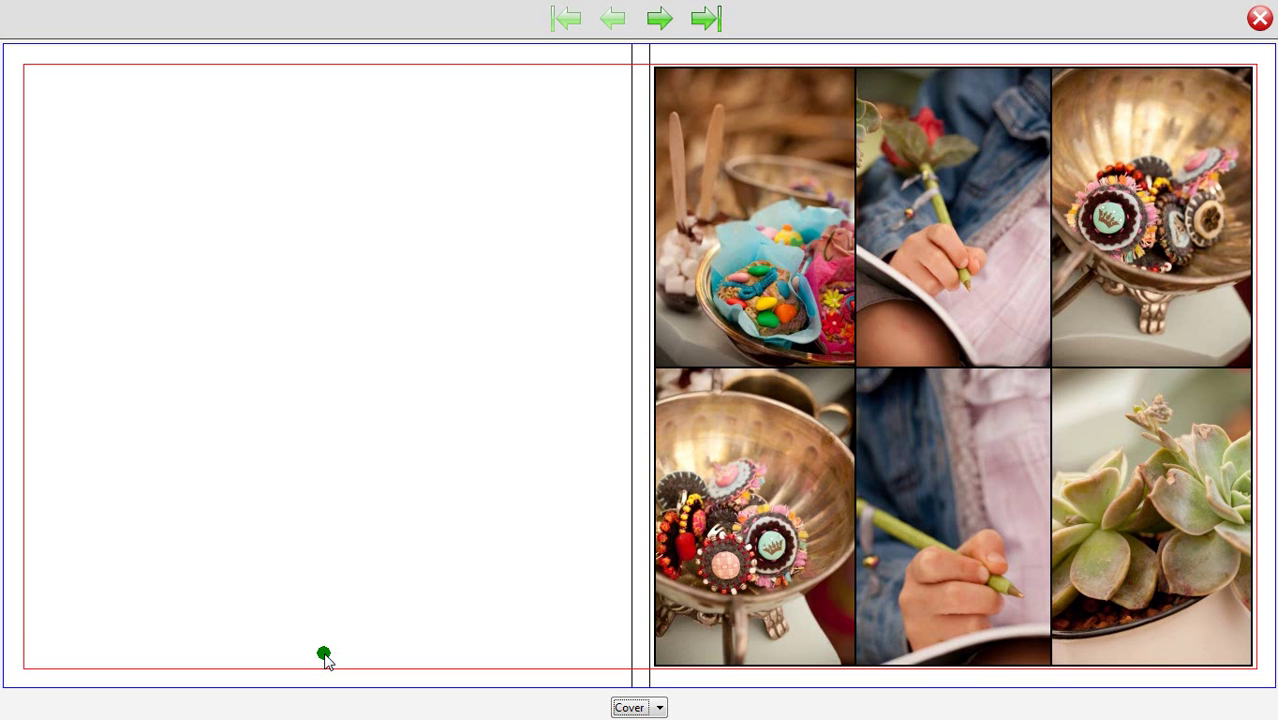
{"action": "left_click", "coordinate": [662, 18]}
{"action": "left_click", "coordinate": [662, 18]}
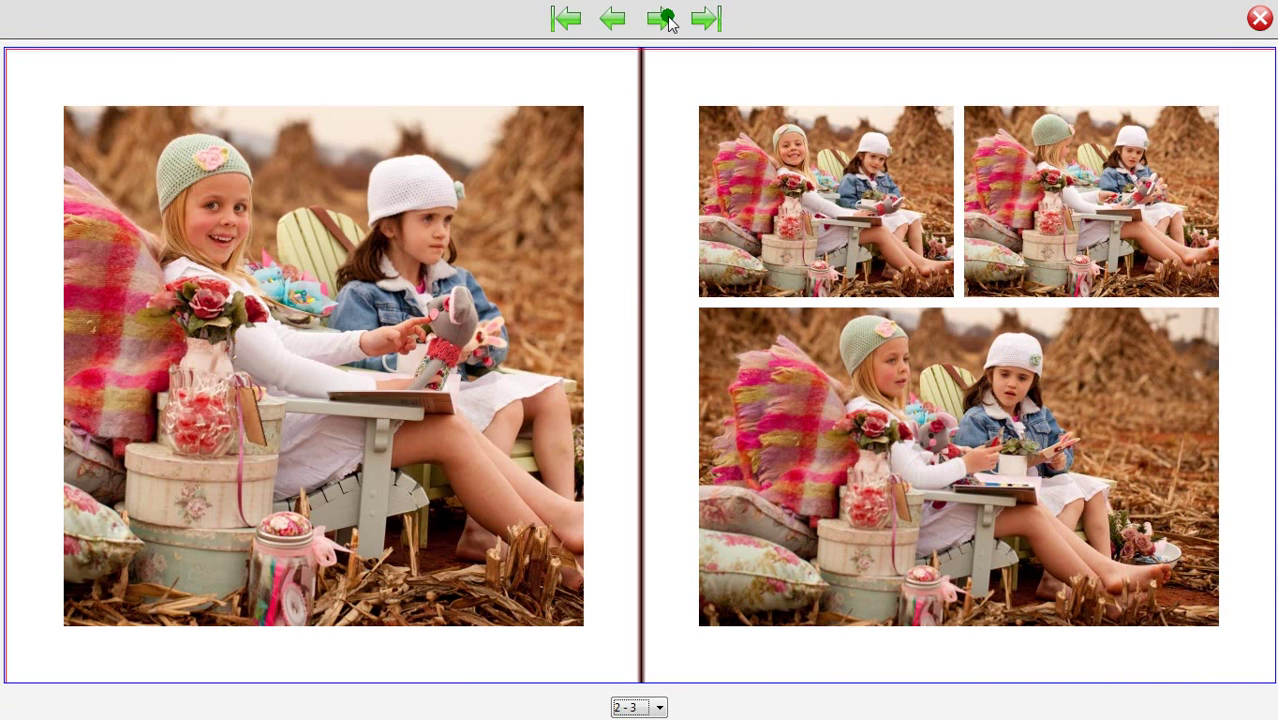
{"action": "left_click", "coordinate": [662, 18]}
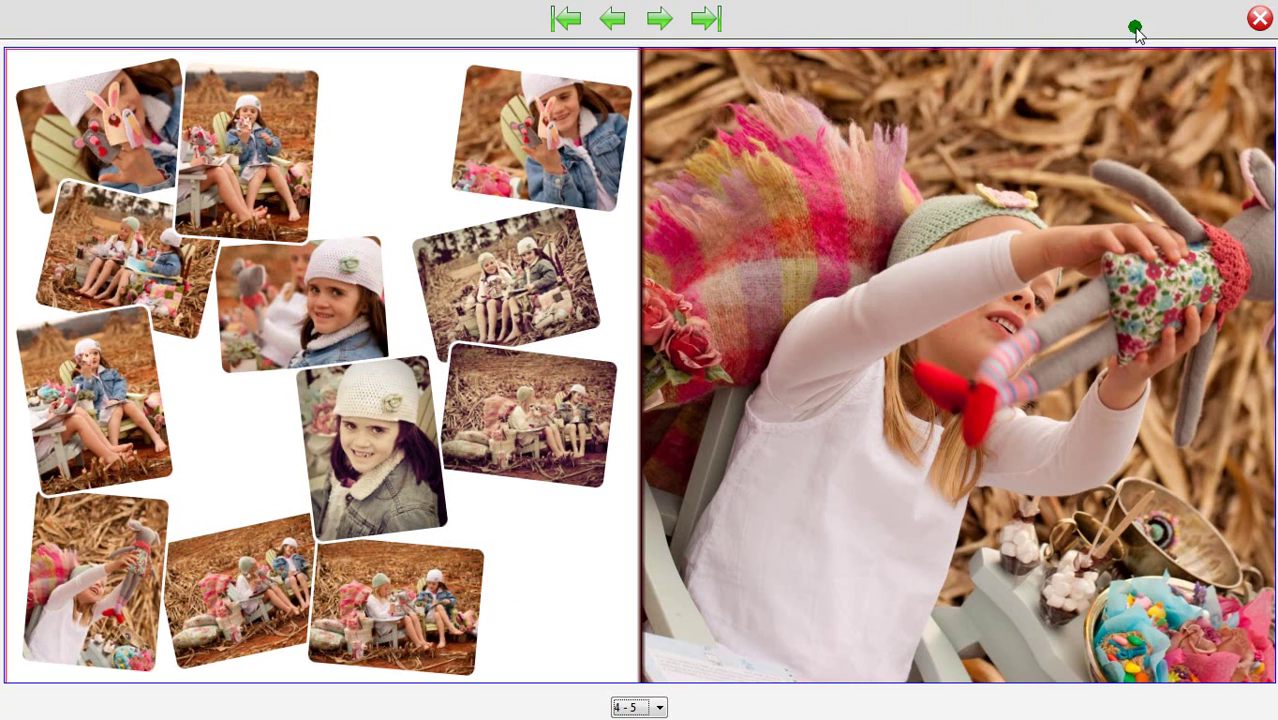
{"action": "left_click", "coordinate": [1258, 20]}
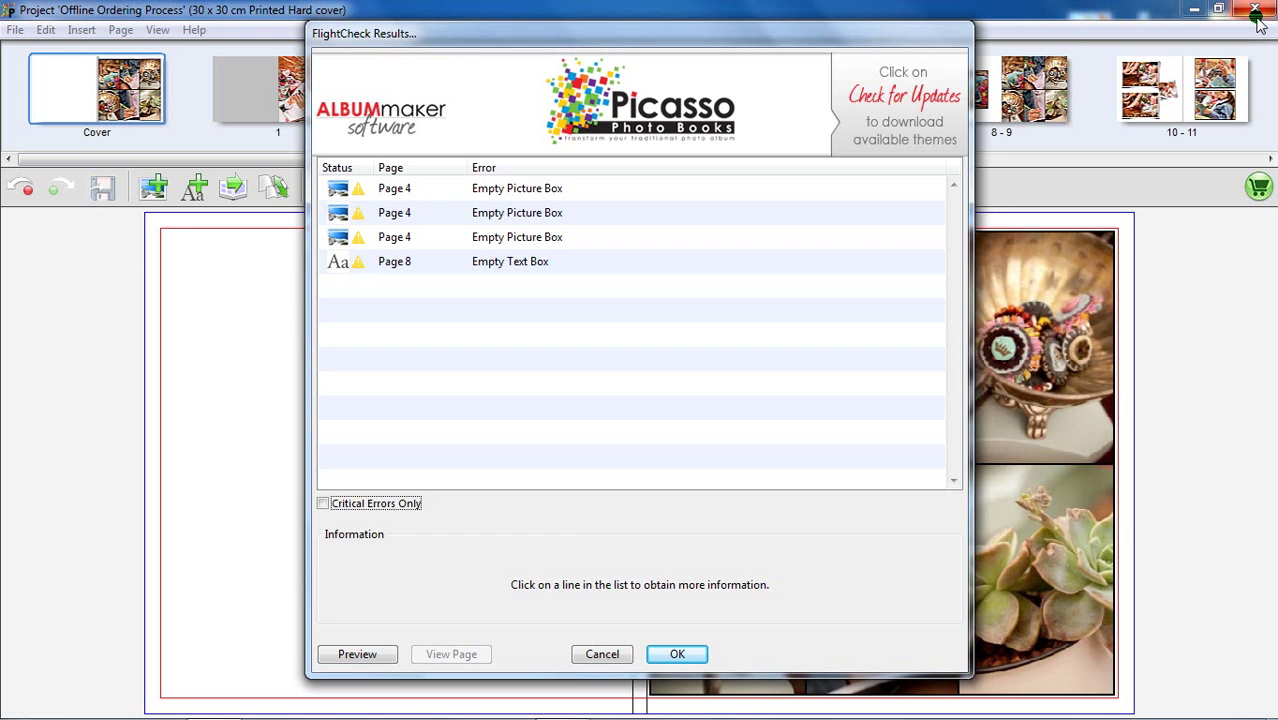
Step: Show page 8's flagged empty text box, with the FlightCheck Results dialog moved aside
{"action": "left_click", "coordinate": [604, 259]}
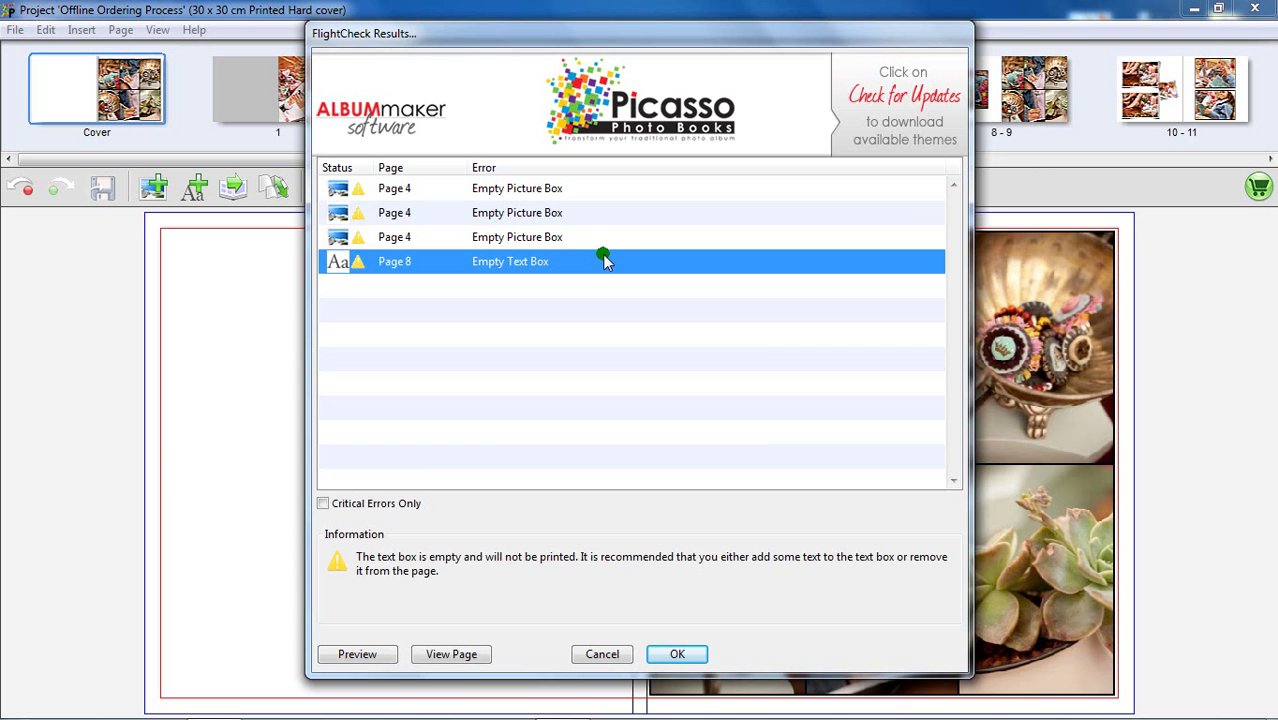
{"action": "left_click", "coordinate": [476, 655]}
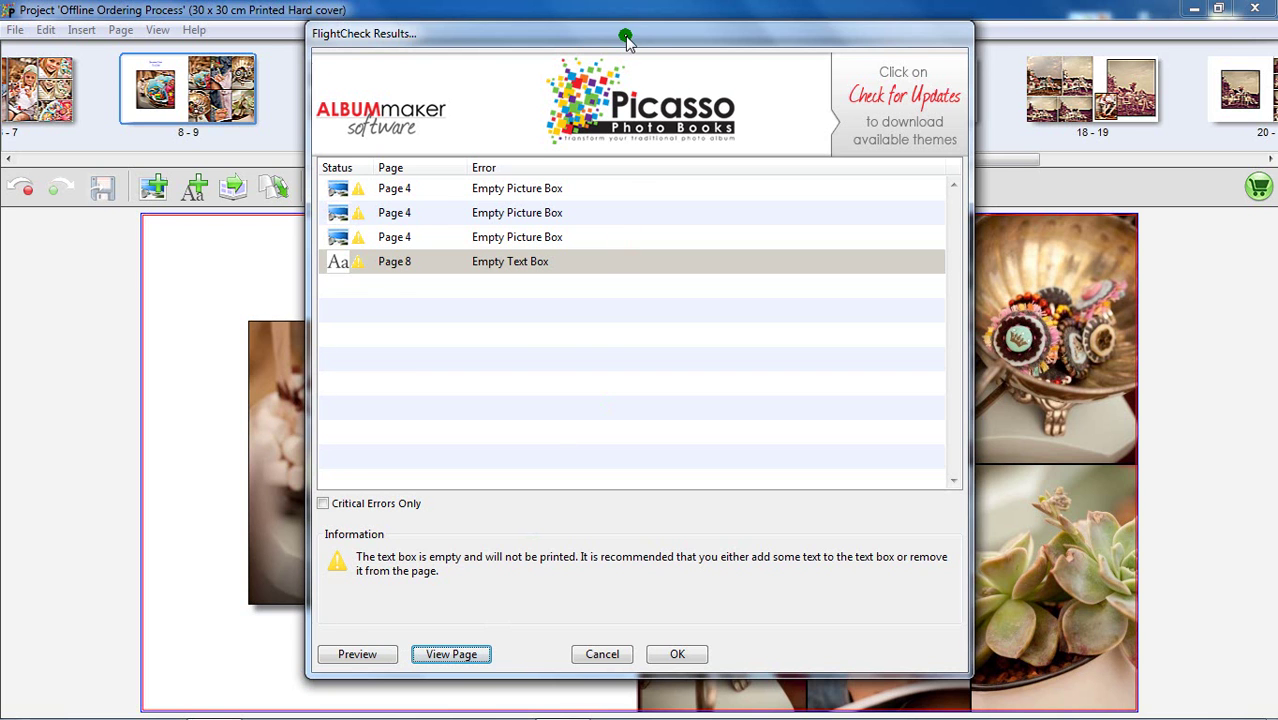
{"action": "left_click_drag", "start_coordinate": [622, 34], "coordinate": [931, 43]}
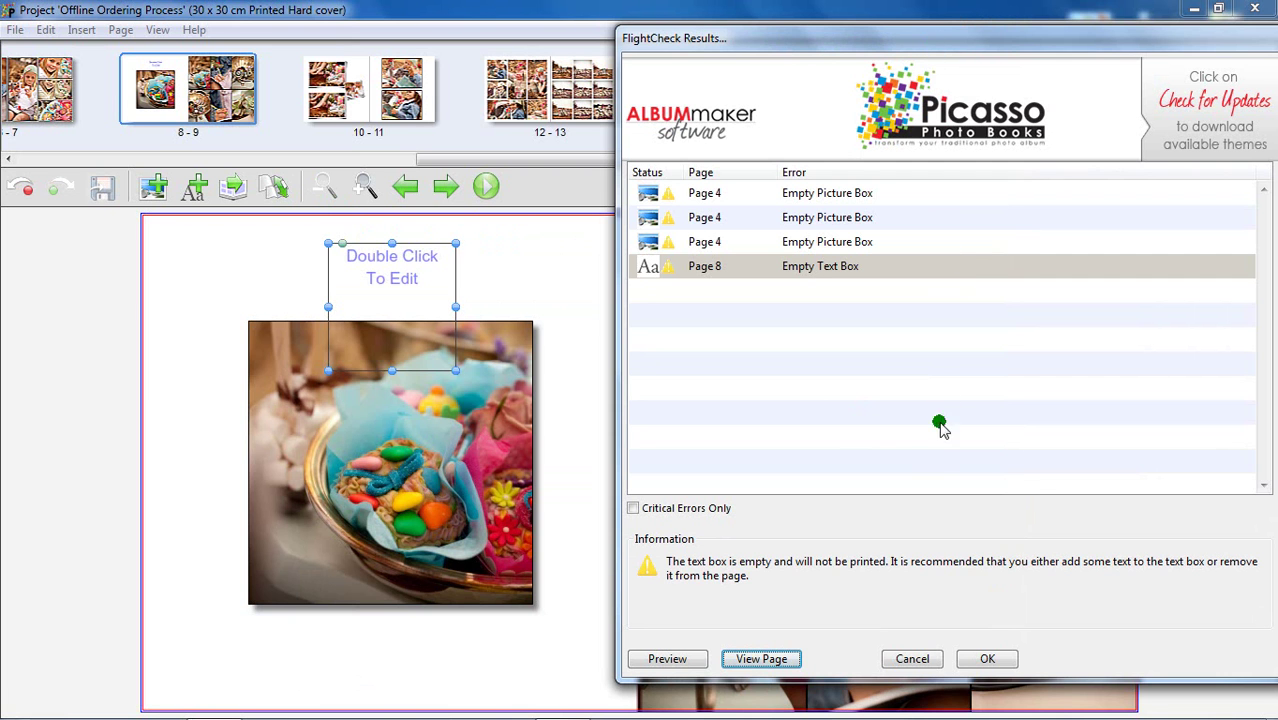
Step: Delete page 8's empty text box, save the album, and re-run FlightCheck
{"action": "left_click", "coordinate": [922, 659]}
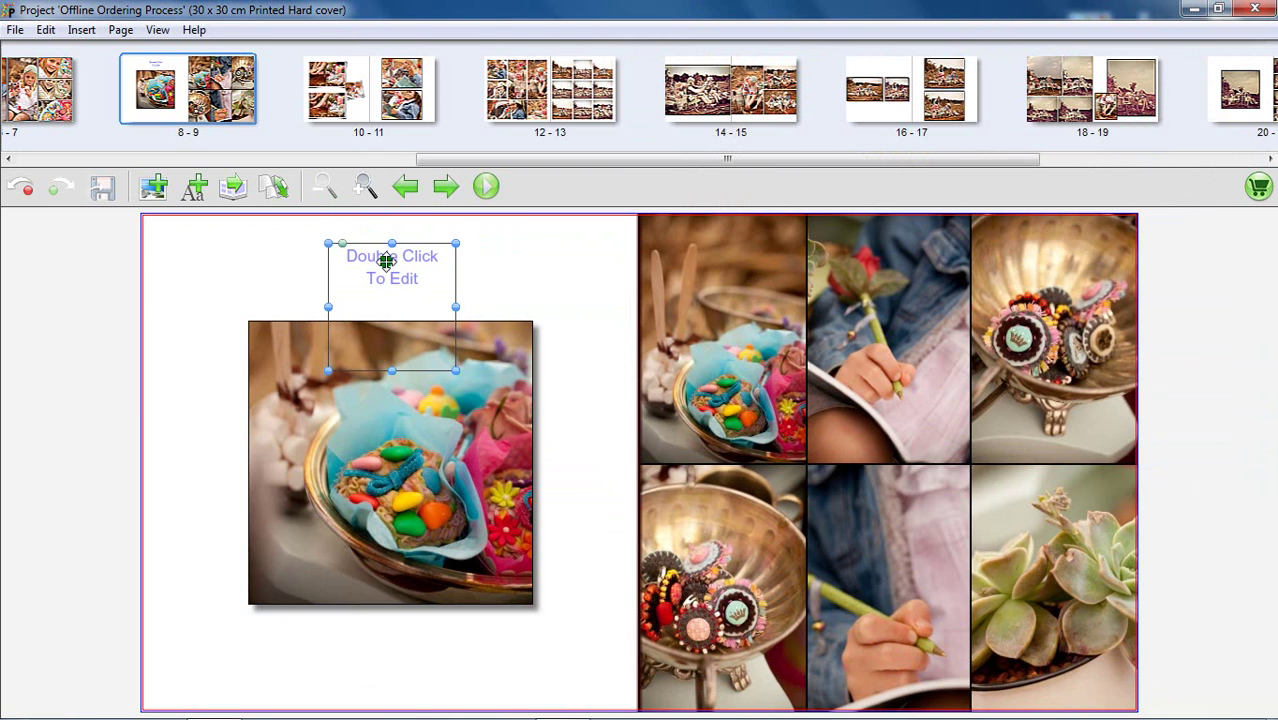
{"action": "key", "text": "Delete"}
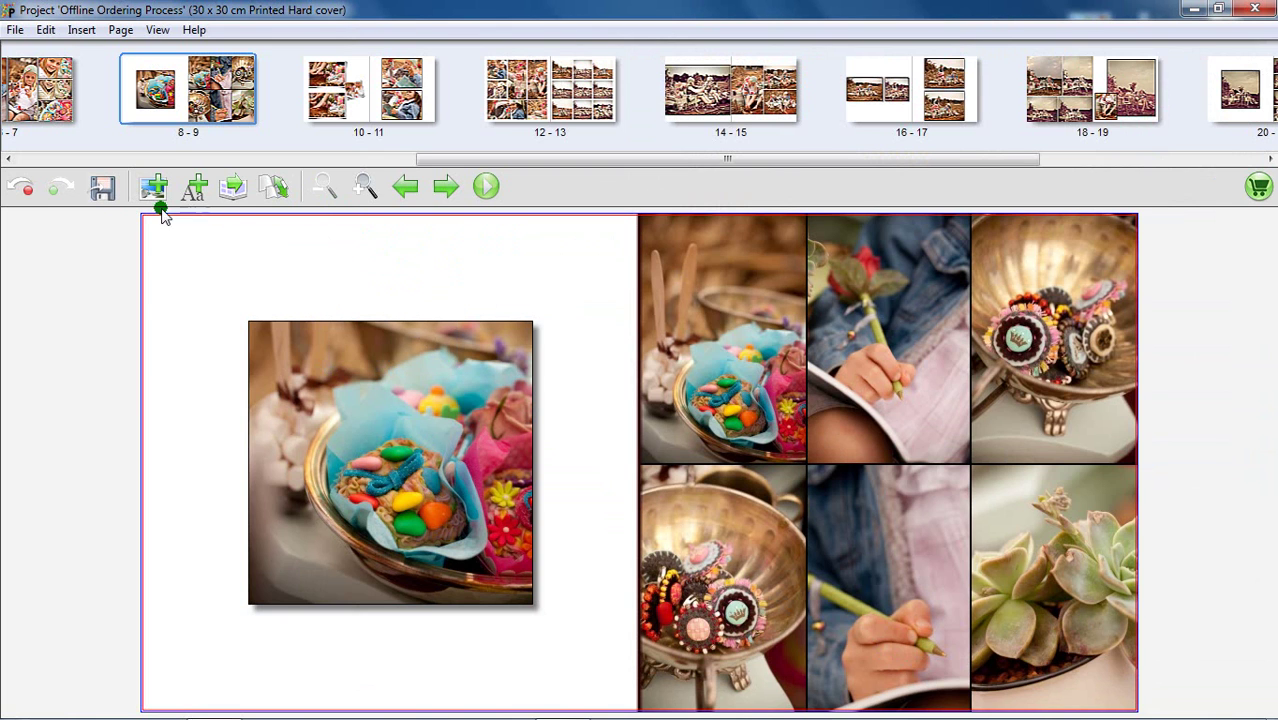
{"action": "left_click", "coordinate": [102, 187]}
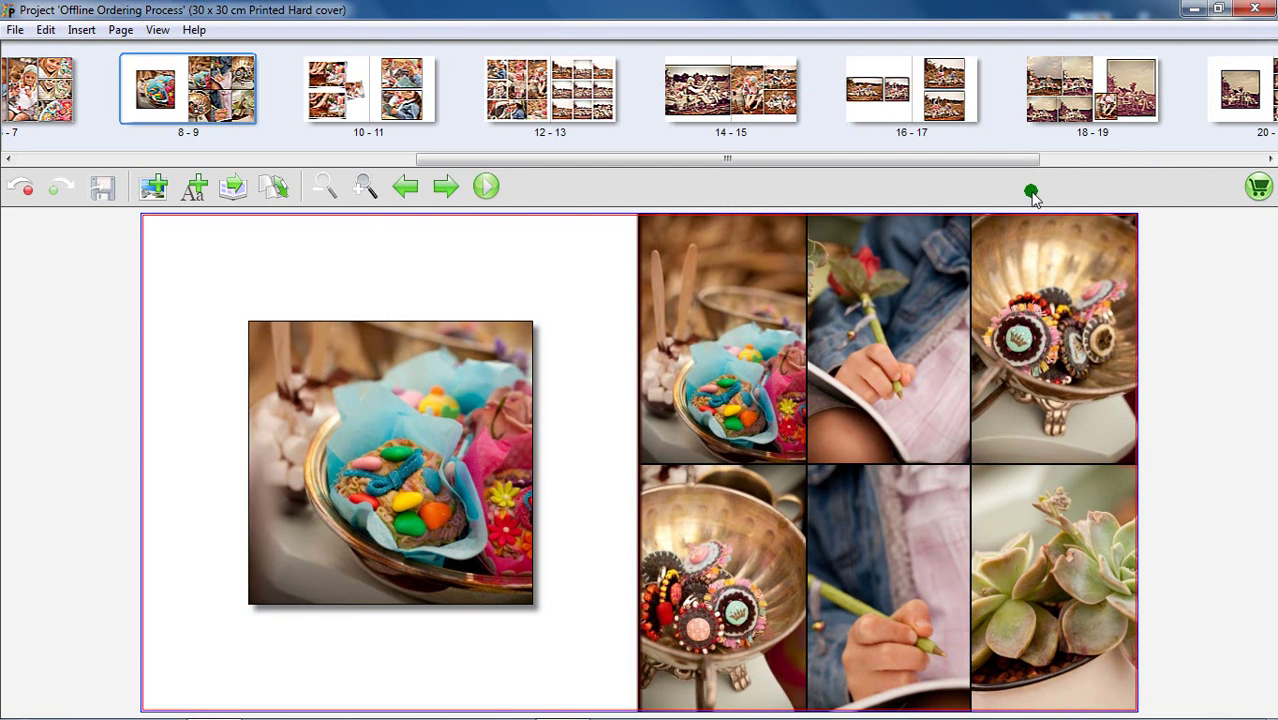
{"action": "left_click", "coordinate": [1257, 187]}
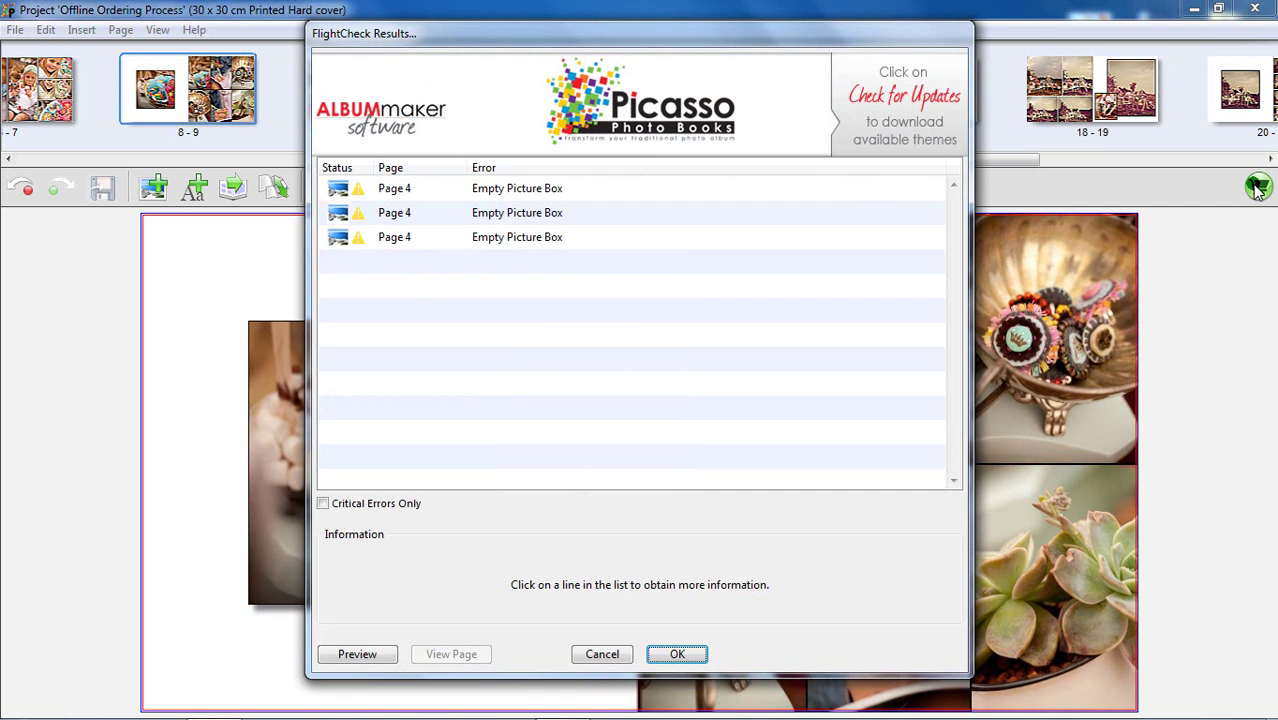
Step: Accept the remaining Page 4 warnings, then accept the disclaimer and terms and conditions
{"action": "left_click", "coordinate": [680, 654]}
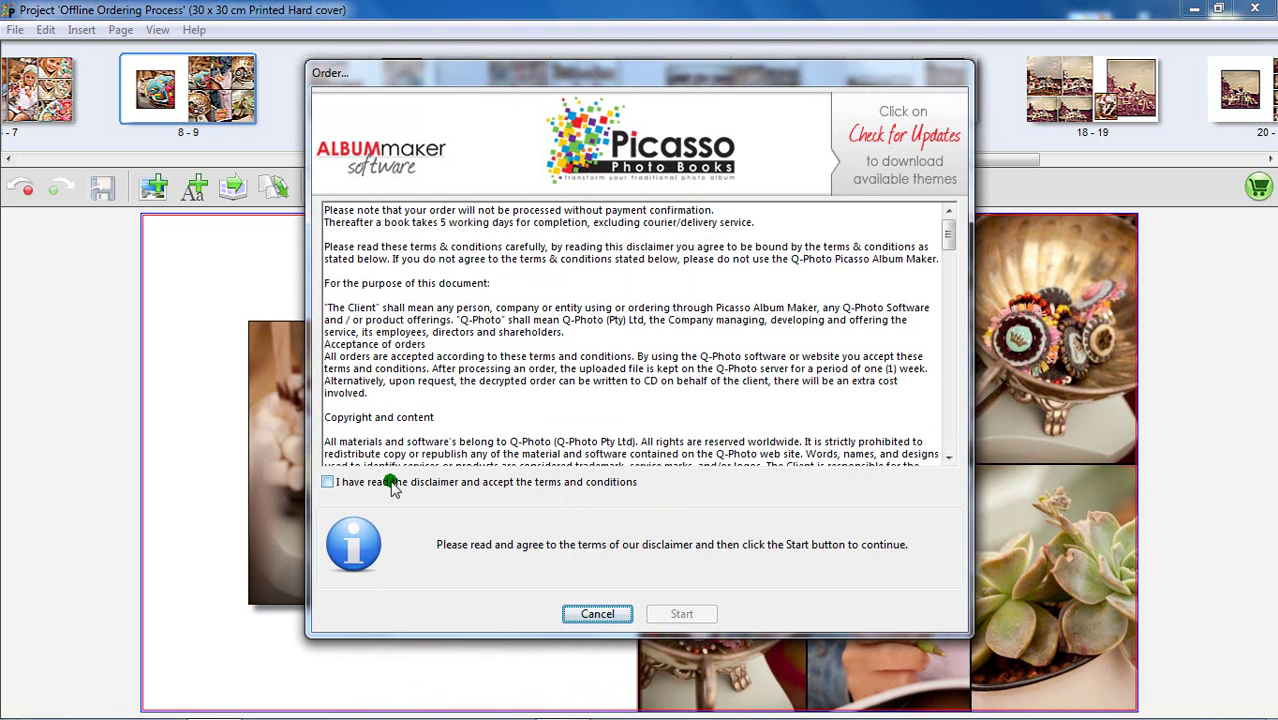
{"action": "left_click", "coordinate": [391, 482]}
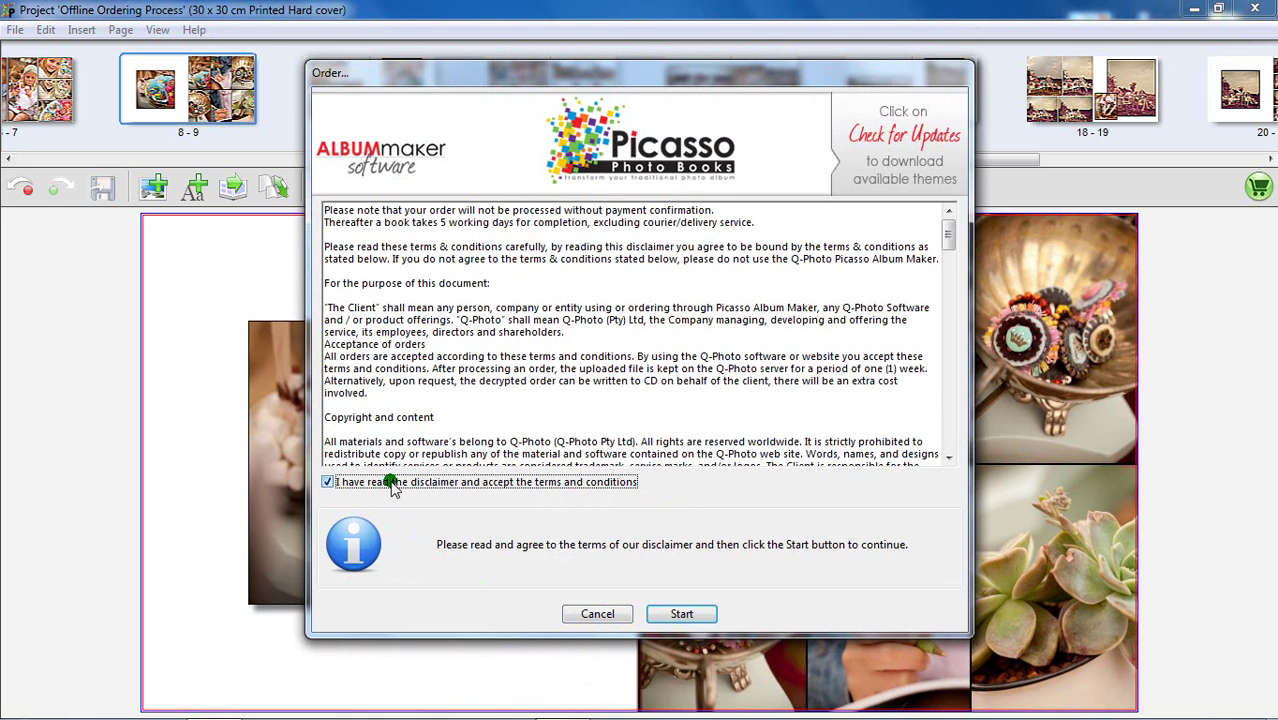
Step: Start the order and select the Order Offline option
{"action": "left_click", "coordinate": [674, 614]}
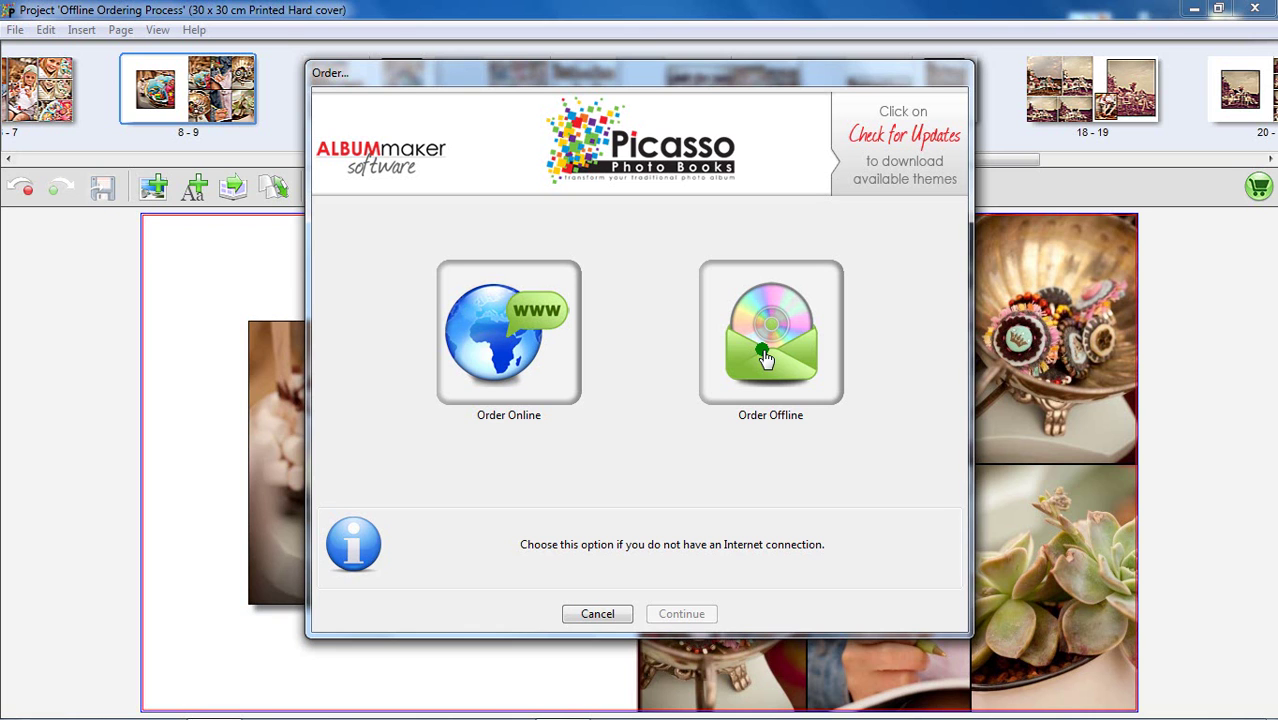
{"action": "left_click", "coordinate": [765, 357]}
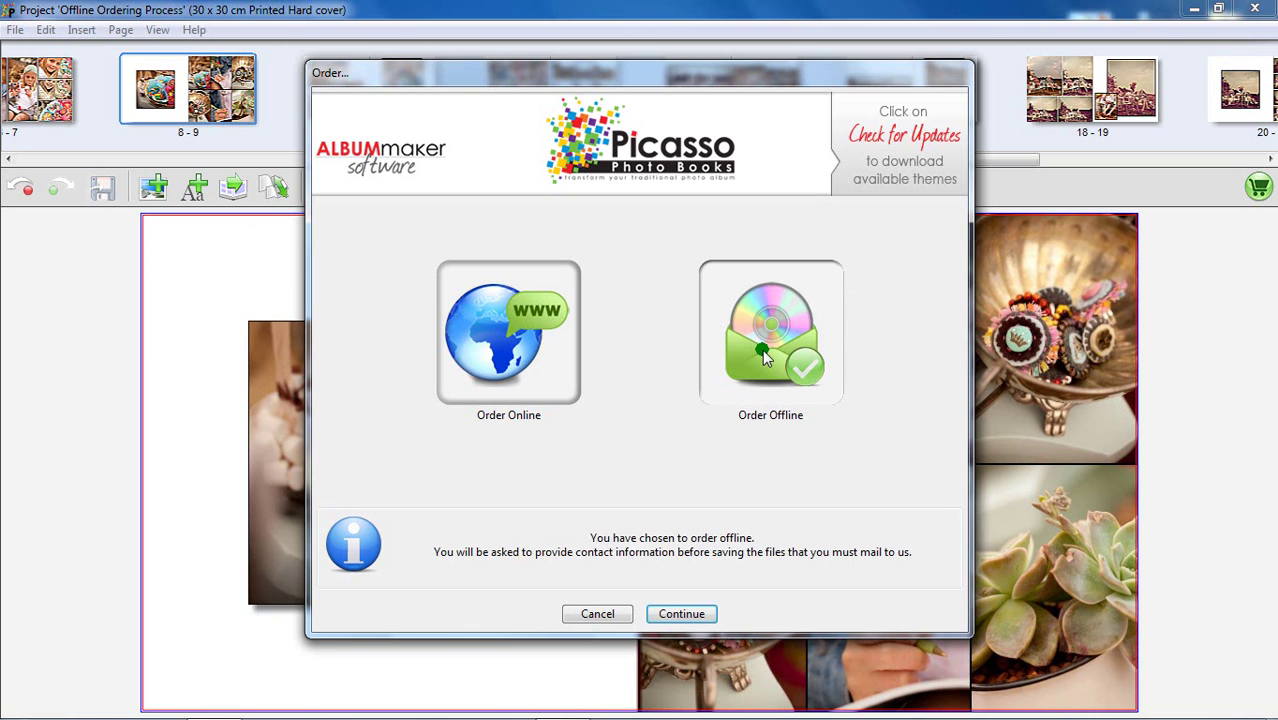
Step: Complete the contact details, keeping South Africa as the country and filling the email field
{"action": "left_click", "coordinate": [683, 614]}
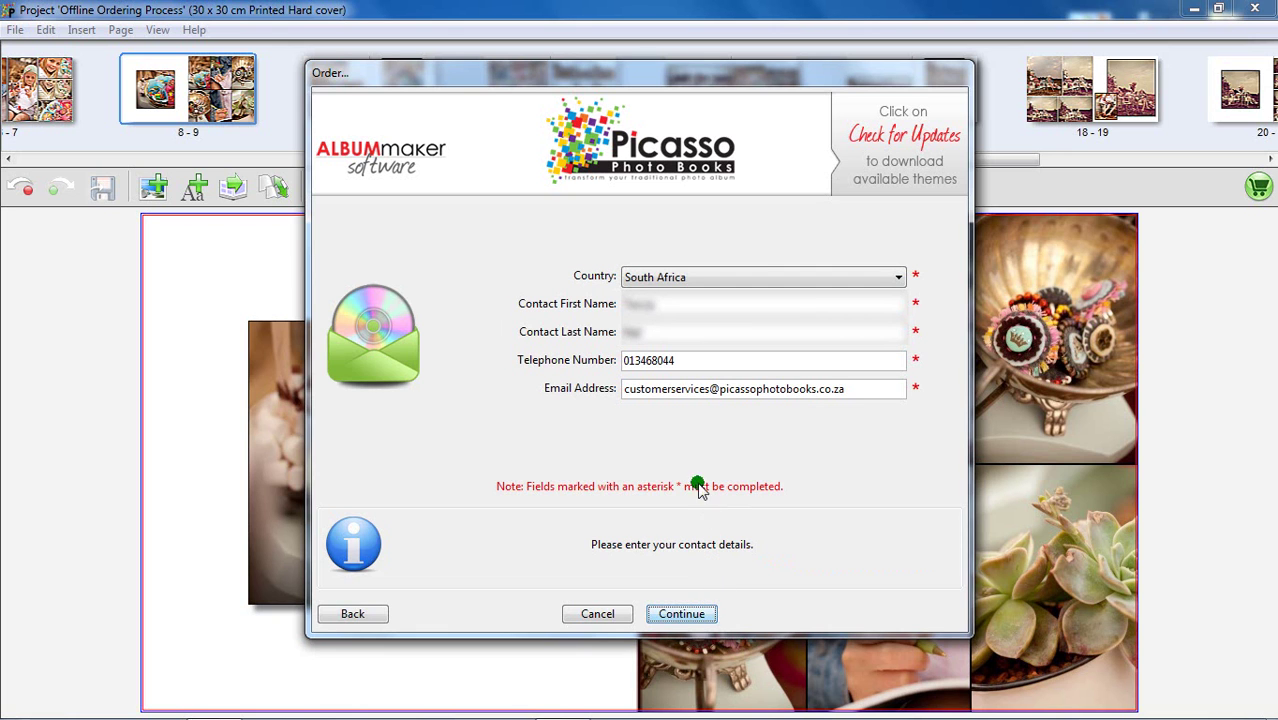
{"action": "left_click", "coordinate": [695, 280]}
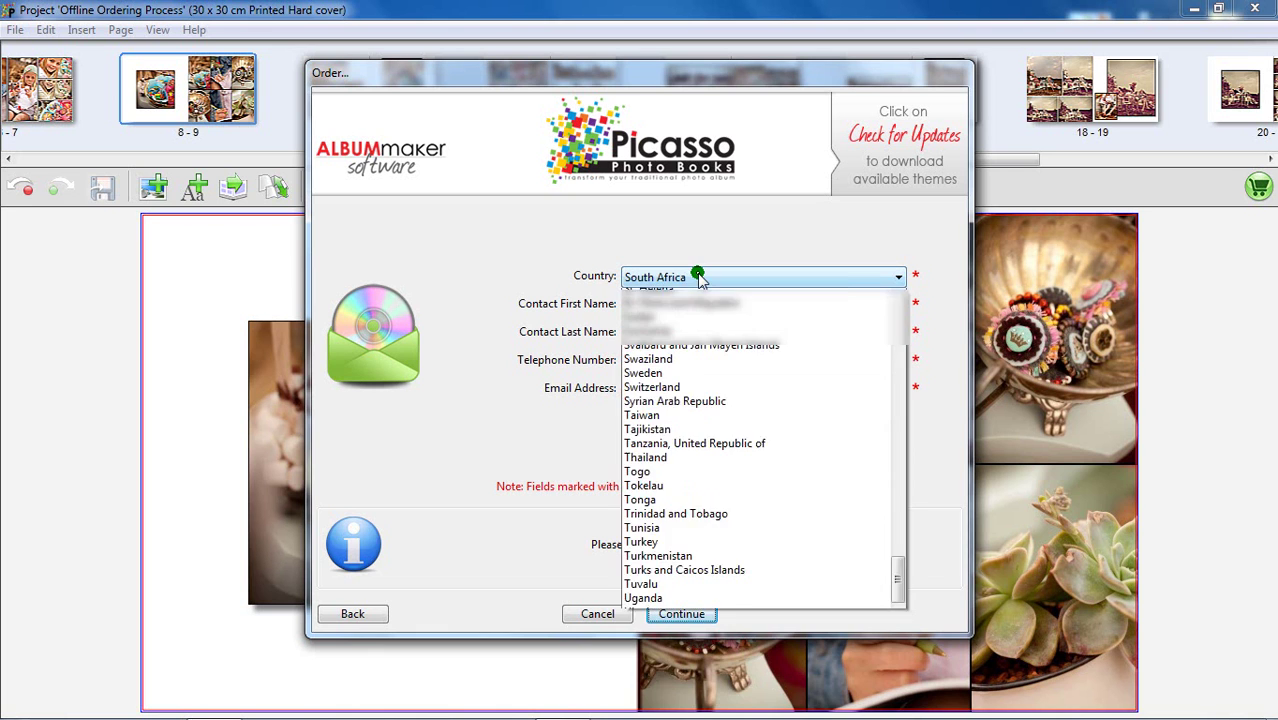
{"action": "left_click", "coordinate": [698, 279]}
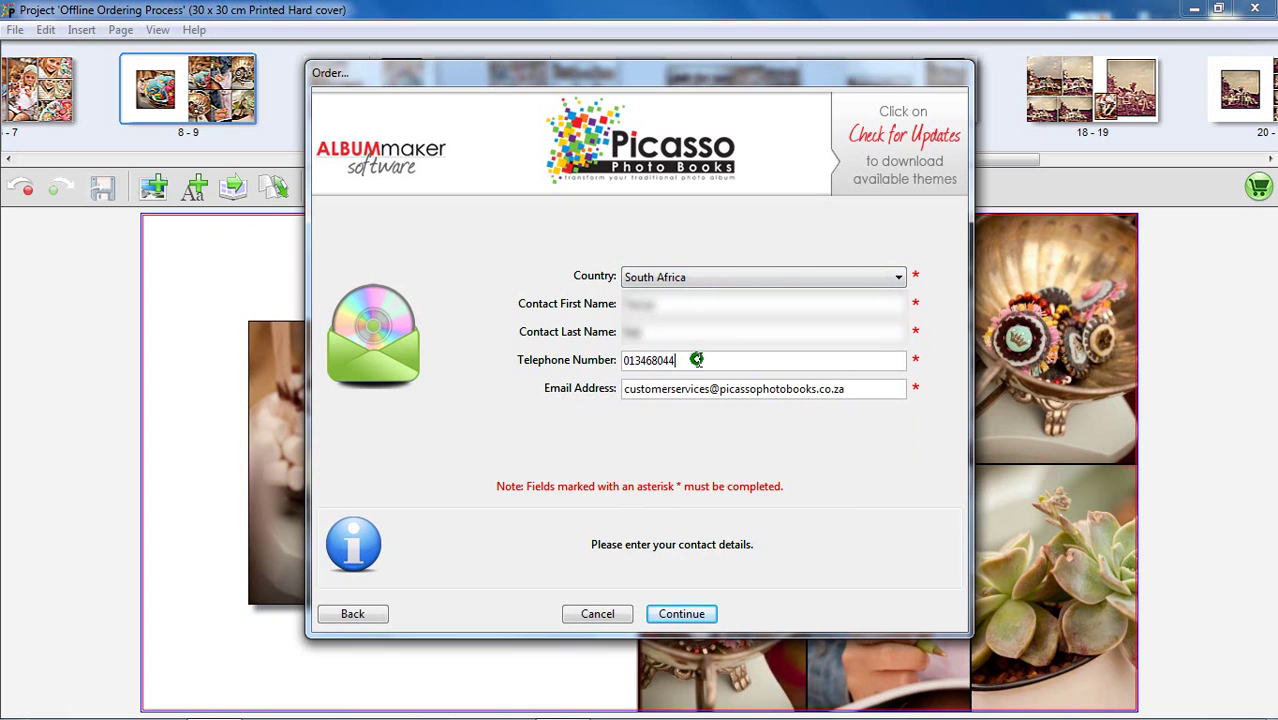
{"action": "left_click", "coordinate": [866, 390]}
Step: Review the prefilled shipping/billing address, keeping South Africa as country
{"action": "left_click", "coordinate": [703, 619]}
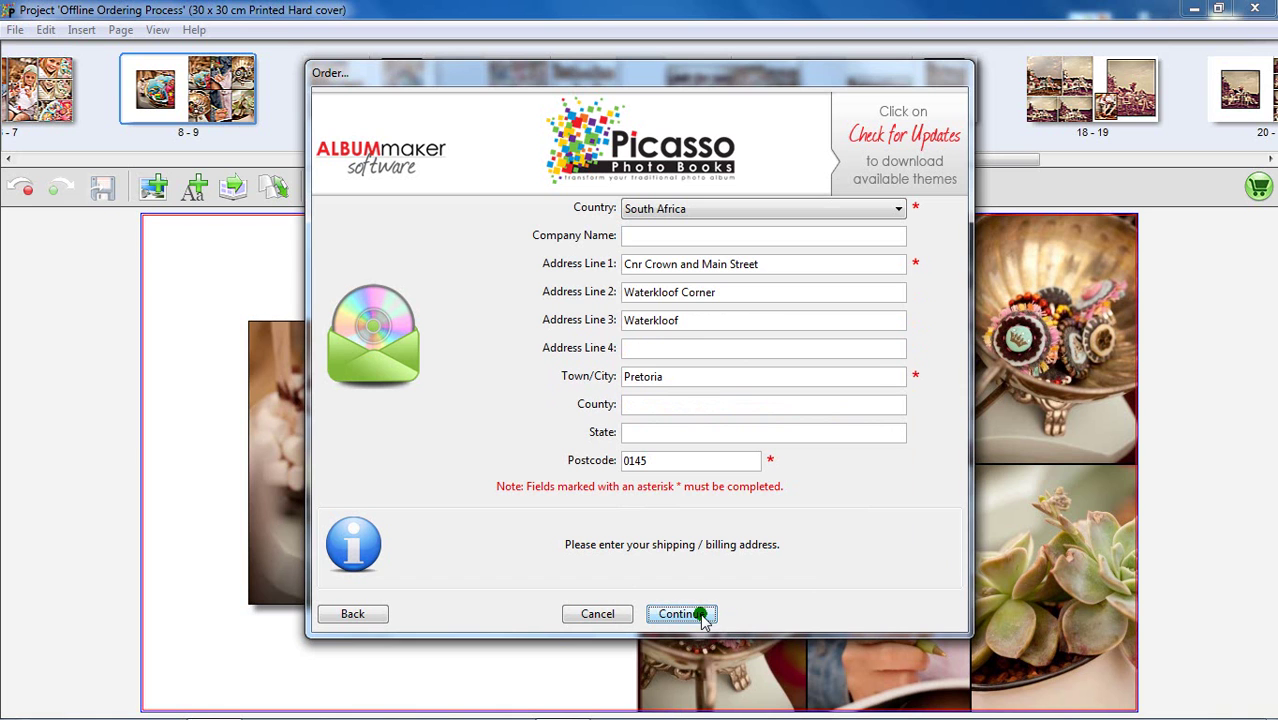
{"action": "left_click", "coordinate": [727, 207]}
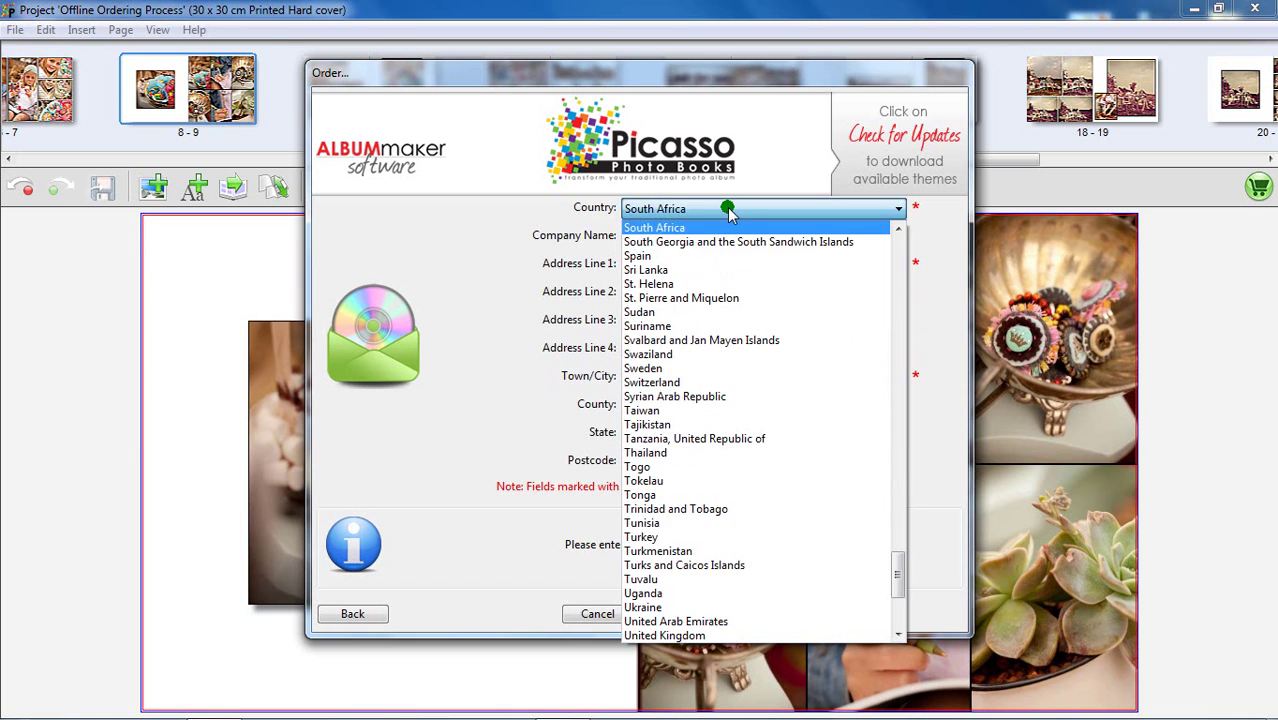
{"action": "left_click", "coordinate": [729, 212]}
{"action": "left_click", "coordinate": [764, 262]}
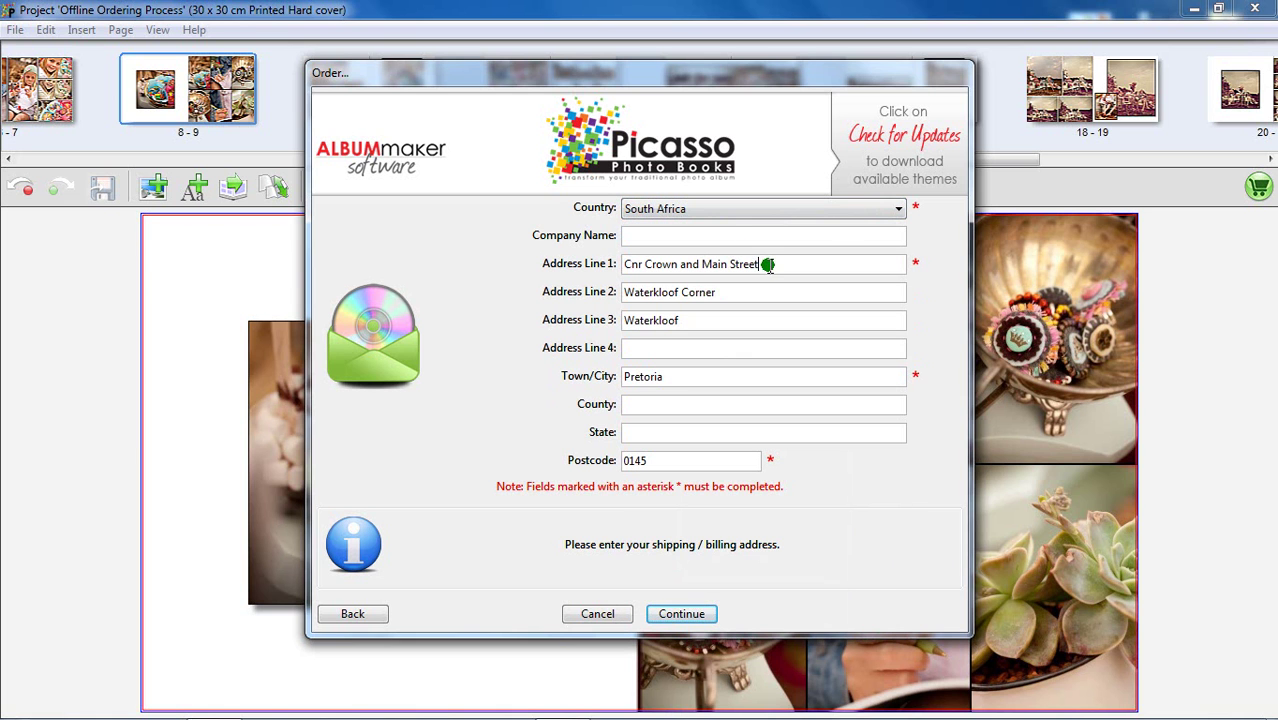
{"action": "left_click", "coordinate": [771, 291]}
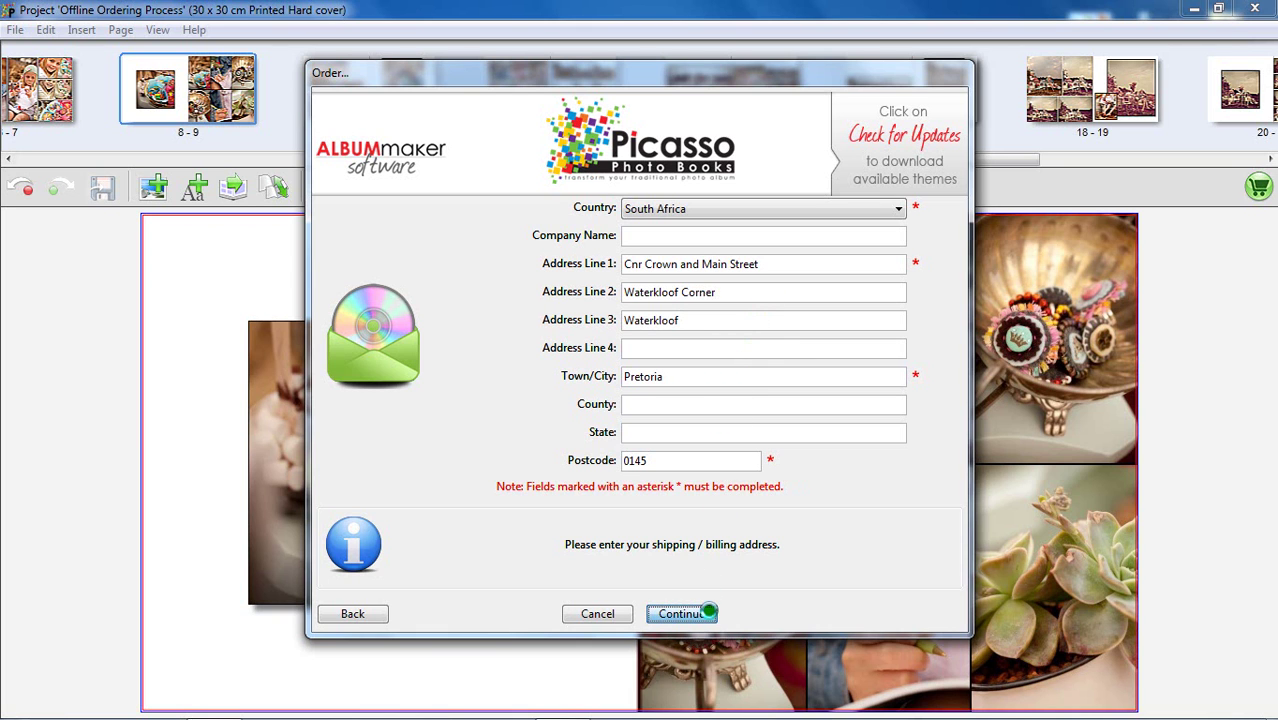
Step: Choose the My Orders folder as the order data destination
{"action": "left_click", "coordinate": [708, 614]}
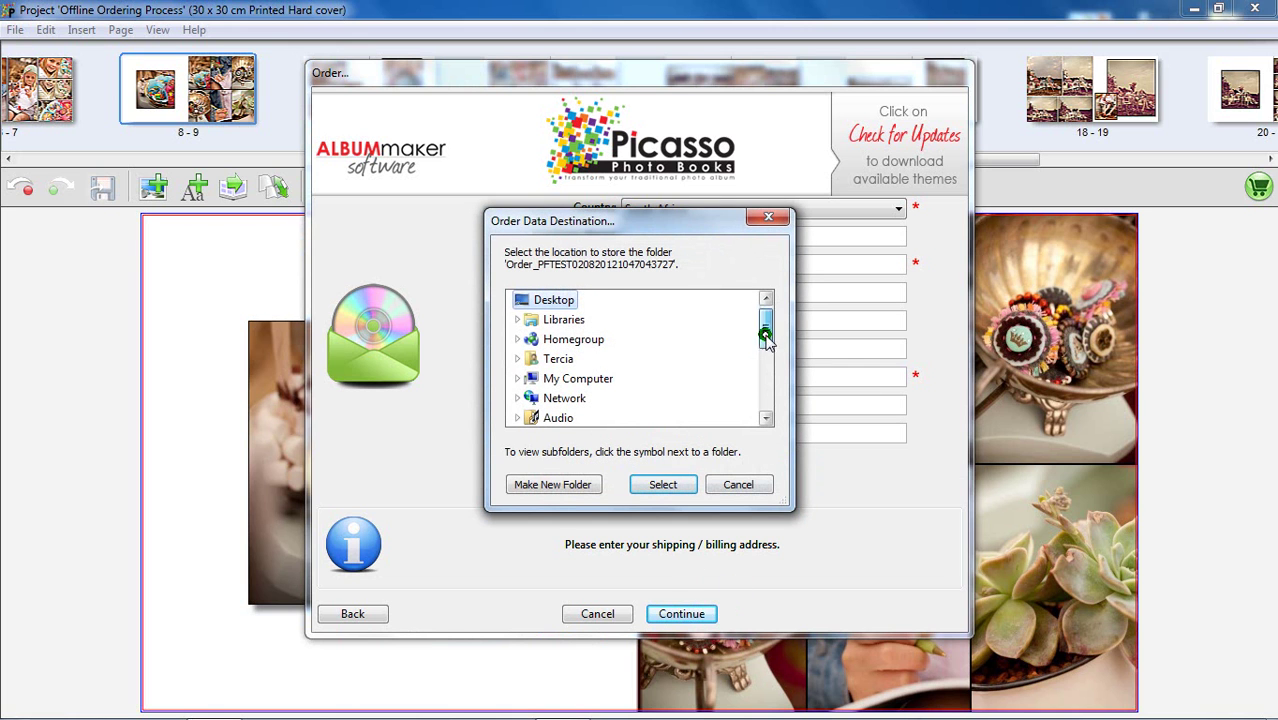
{"action": "left_click_drag", "start_coordinate": [765, 334], "coordinate": [747, 399]}
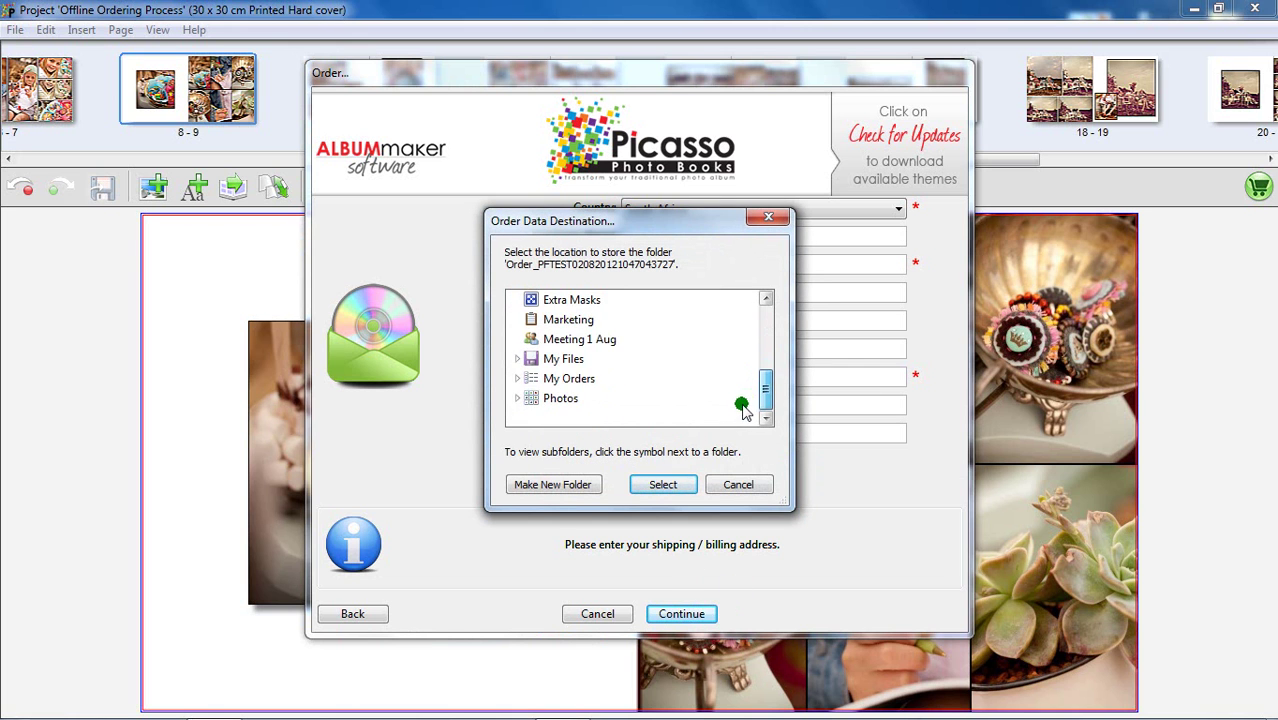
{"action": "double_click", "coordinate": [553, 378]}
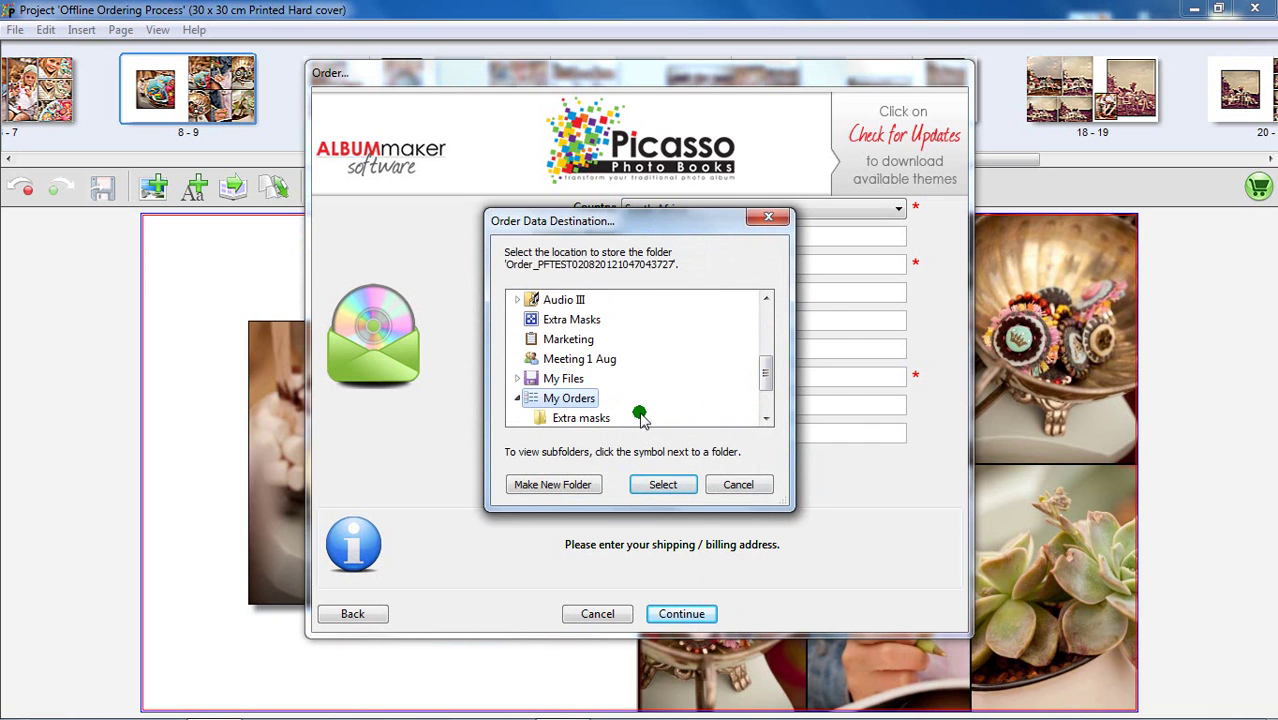
{"action": "left_click", "coordinate": [672, 484]}
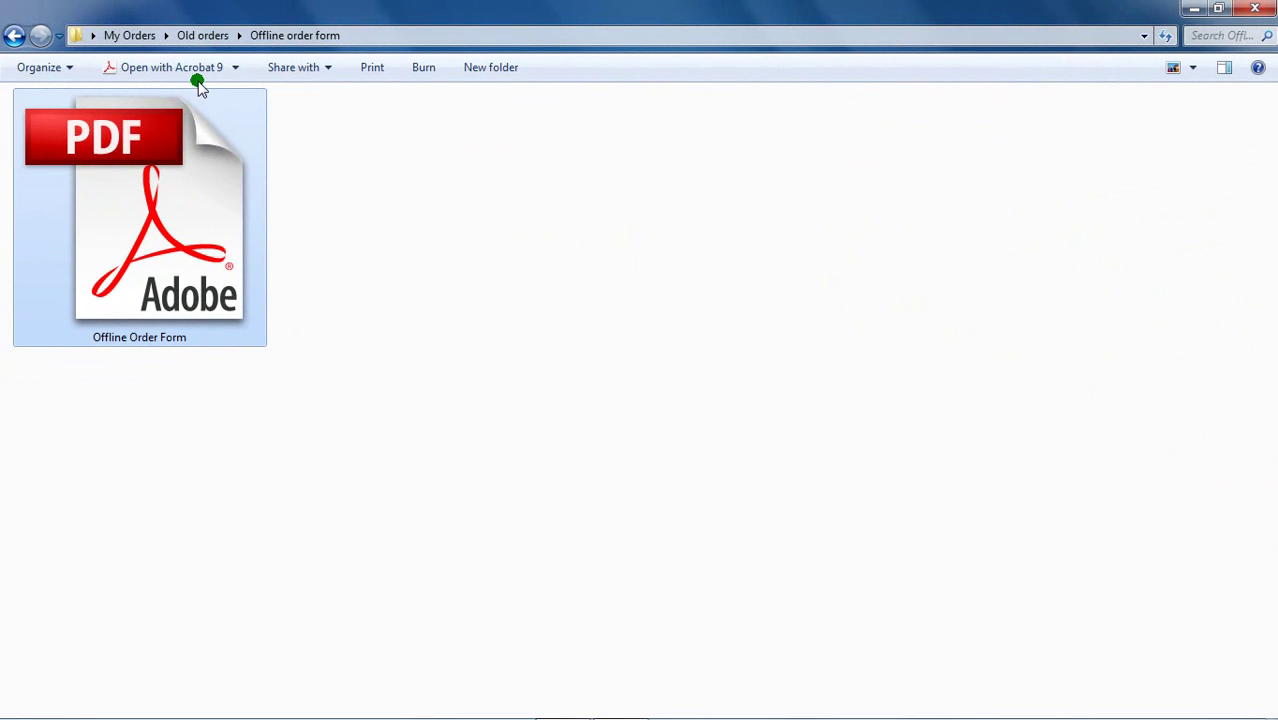
Step: View the Offline Order Form in Acrobat at 100% zoom
{"action": "left_click", "coordinate": [198, 68]}
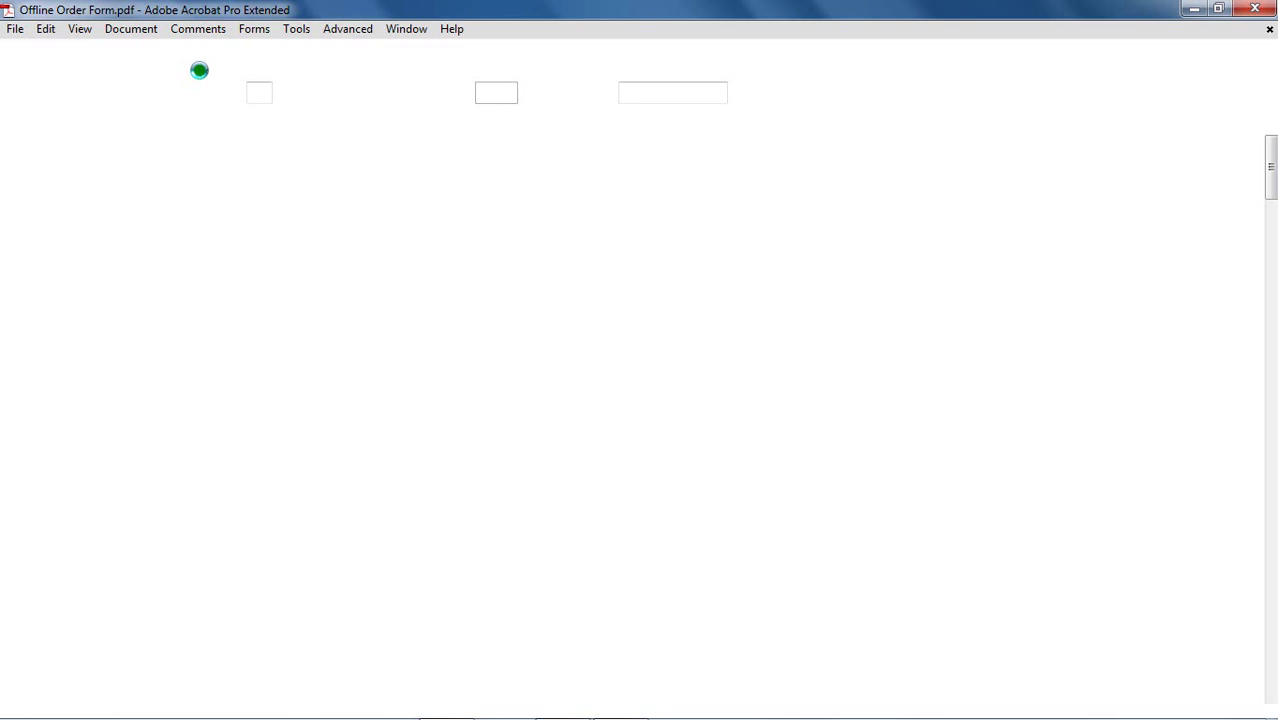
{"action": "left_click", "coordinate": [520, 93]}
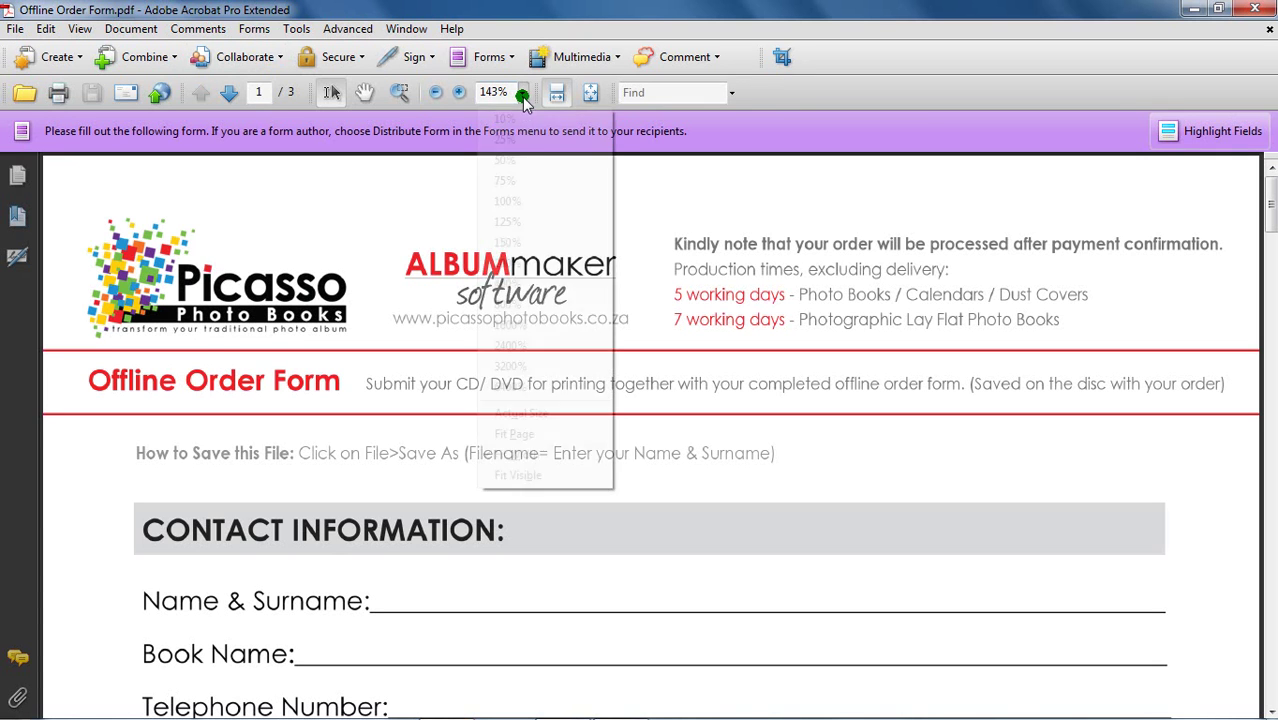
{"action": "left_click", "coordinate": [508, 203]}
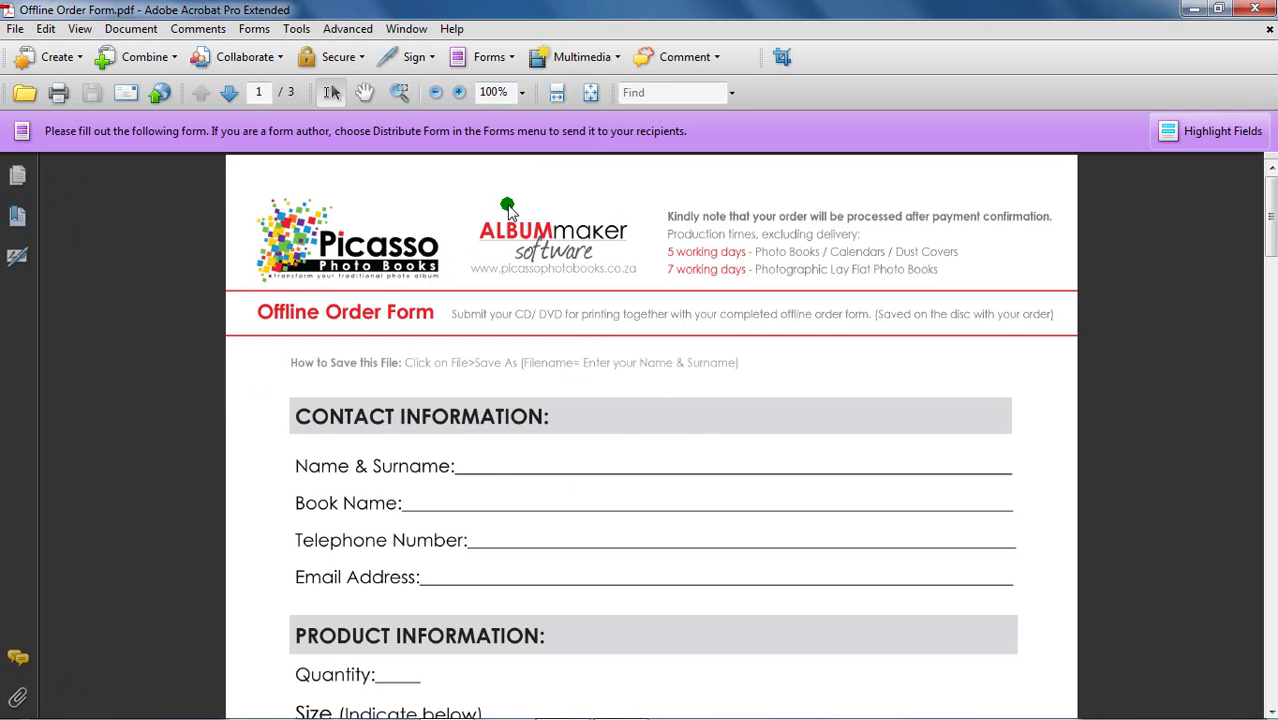
Step: Enter xxx in the Name & Surname, Book Name, Telephone Number and Email Address fields
{"action": "left_click", "coordinate": [480, 463]}
{"action": "type", "text": "xxx"}
{"action": "key", "text": "Tab"}
{"action": "type", "text": "xxx"}
{"action": "key", "text": "Tab"}
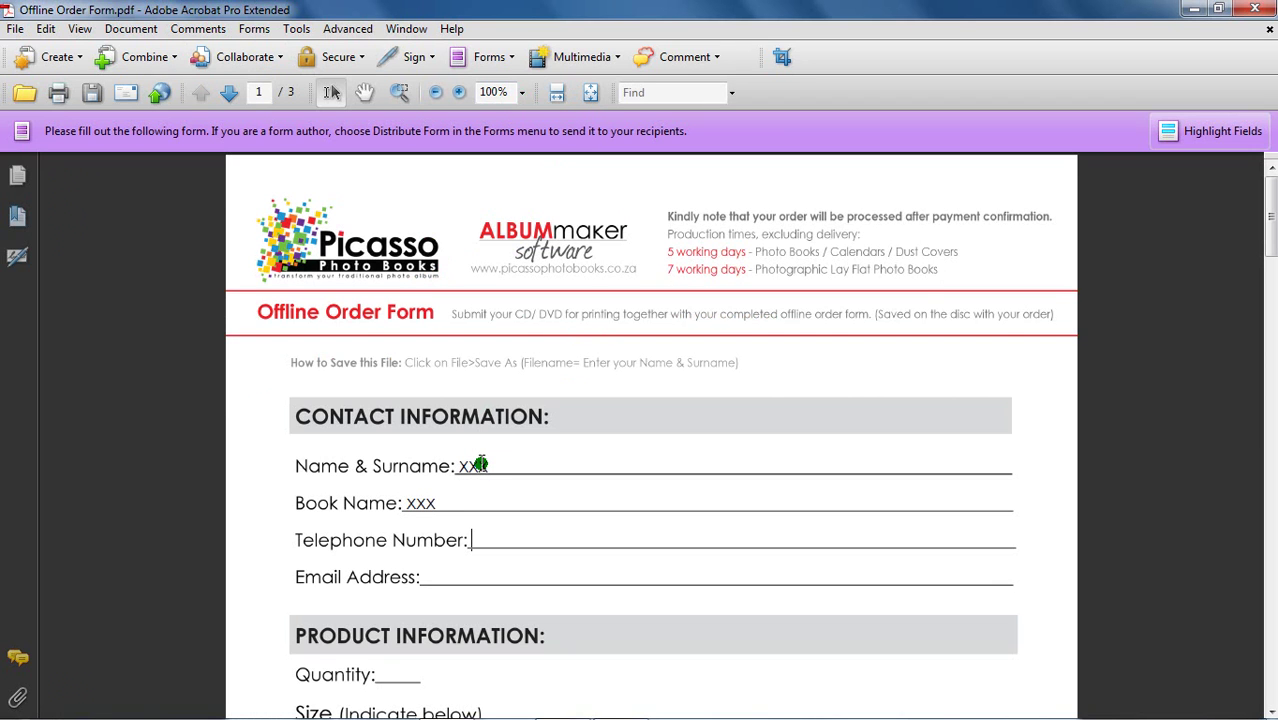
{"action": "type", "text": "xxx"}
{"action": "key", "text": "Tab"}
{"action": "type", "text": "xxx"}
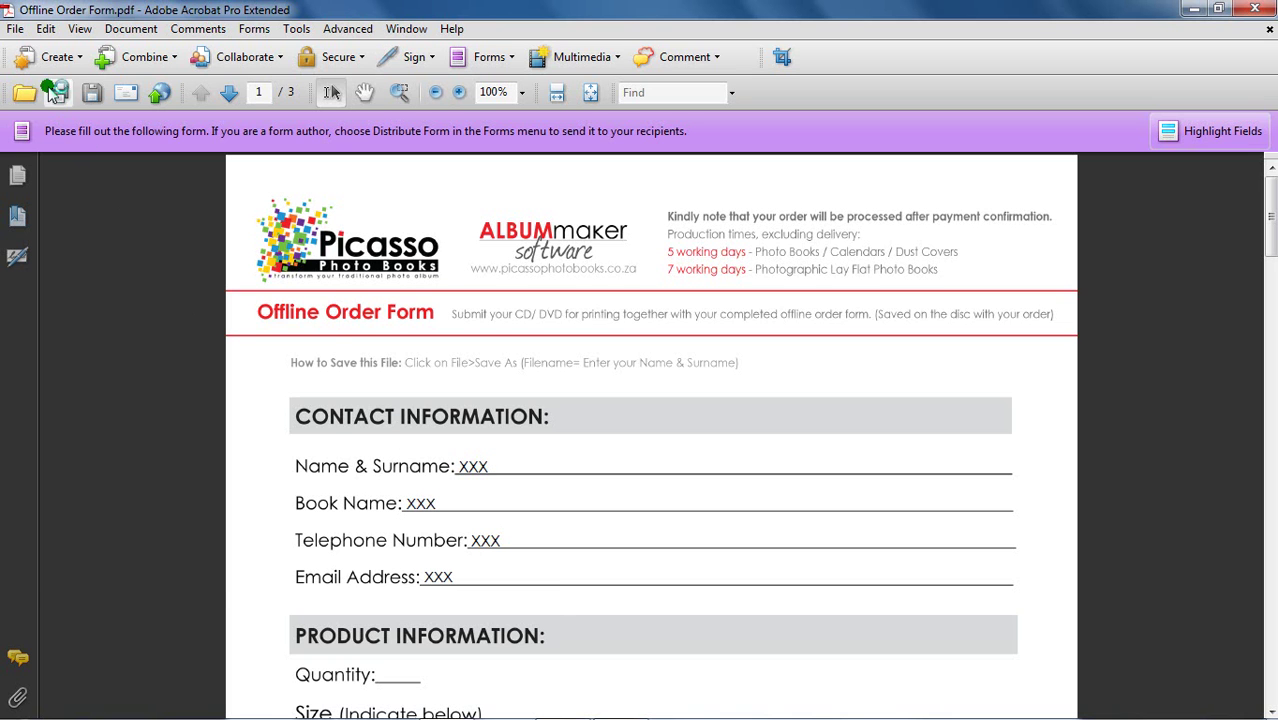
{"action": "left_click", "coordinate": [22, 32]}
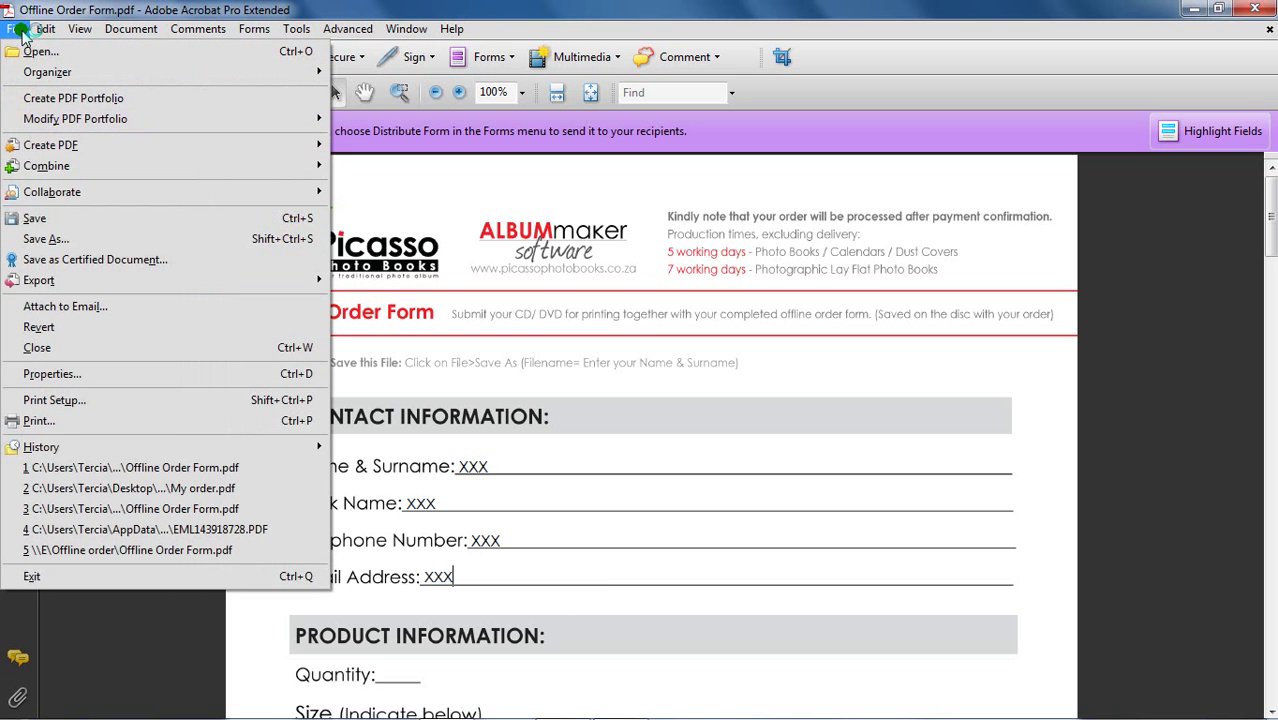
{"action": "left_click", "coordinate": [45, 240]}
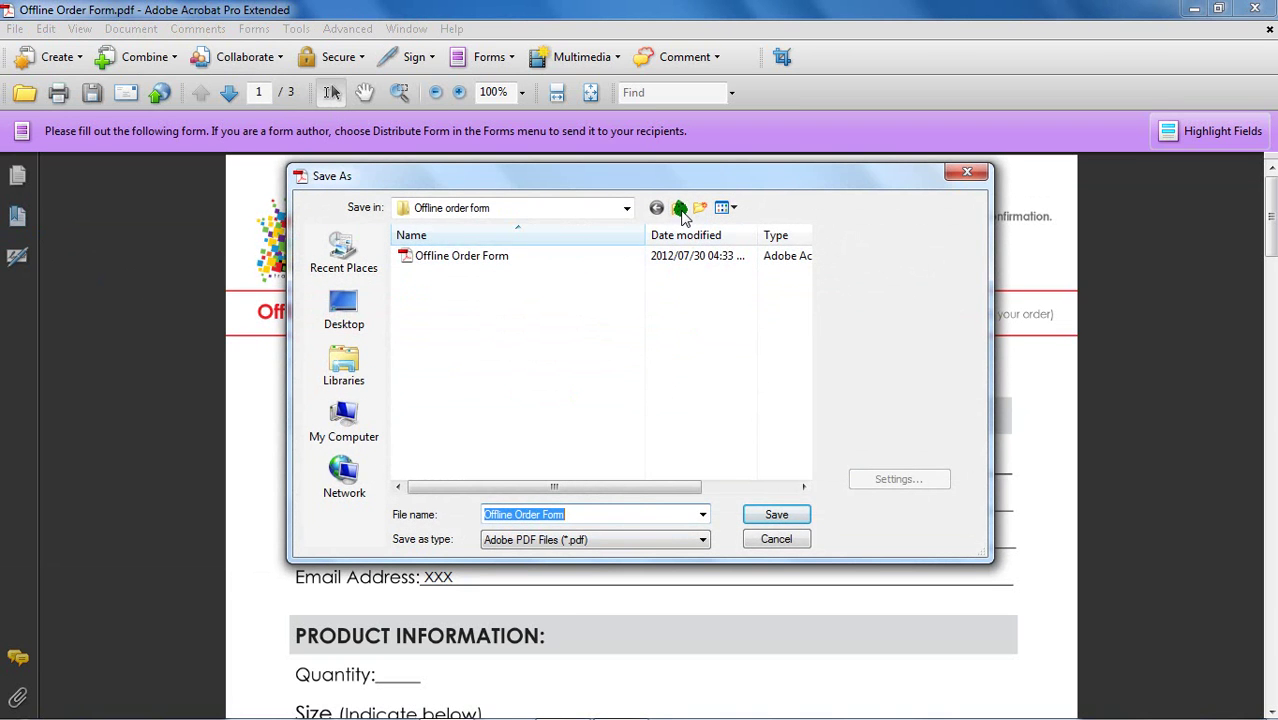
{"action": "left_click", "coordinate": [677, 209]}
{"action": "double_click", "coordinate": [535, 274]}
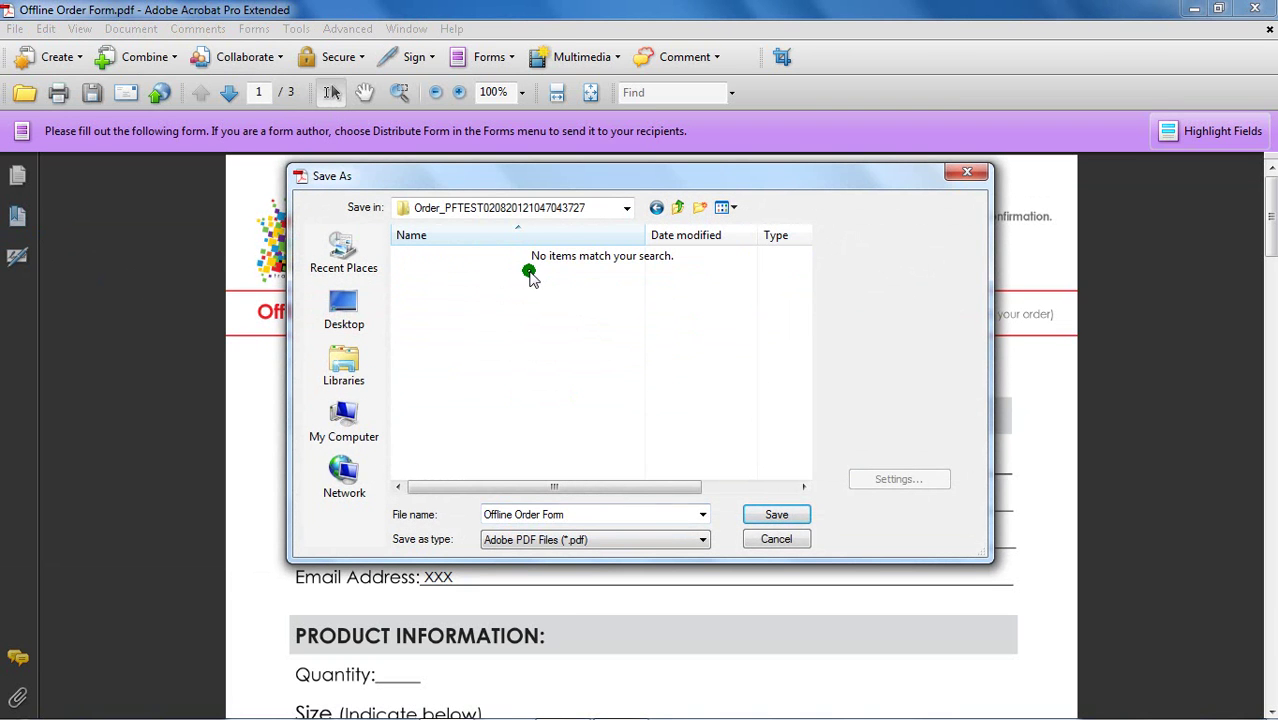
{"action": "left_click", "coordinate": [576, 514]}
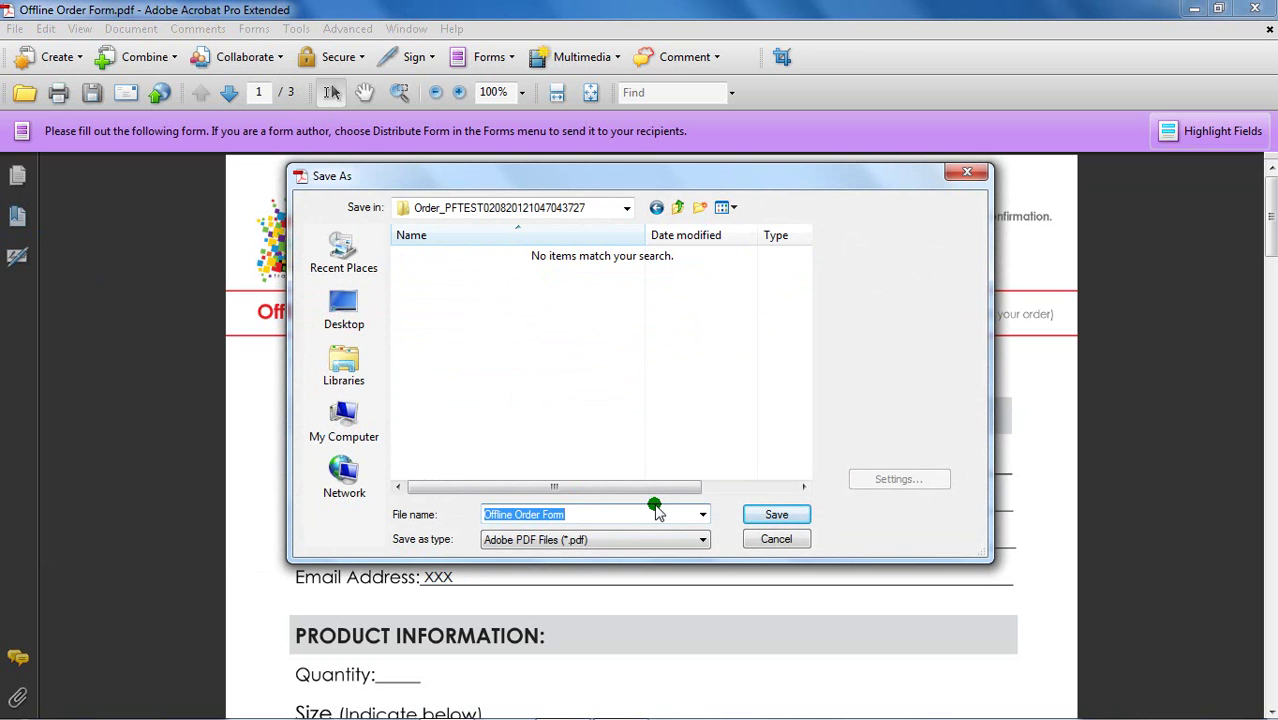
{"action": "type", "text": "My Order"}
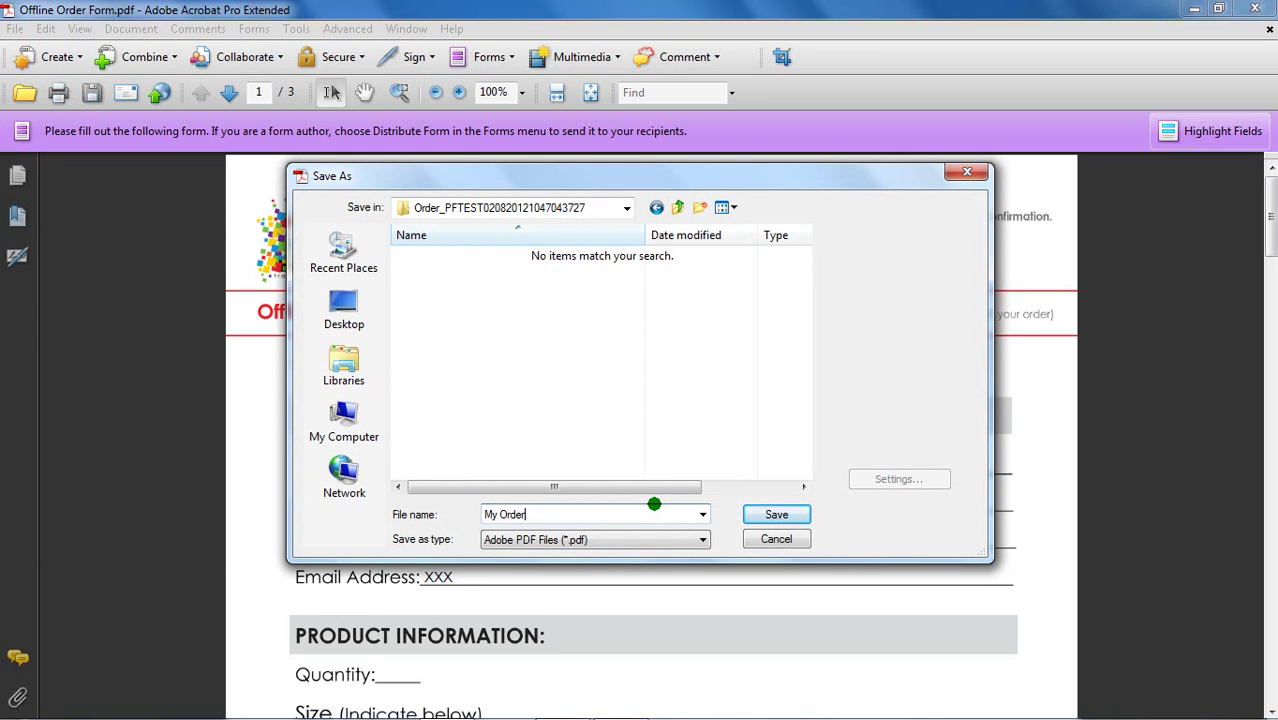
{"action": "left_click", "coordinate": [757, 514]}
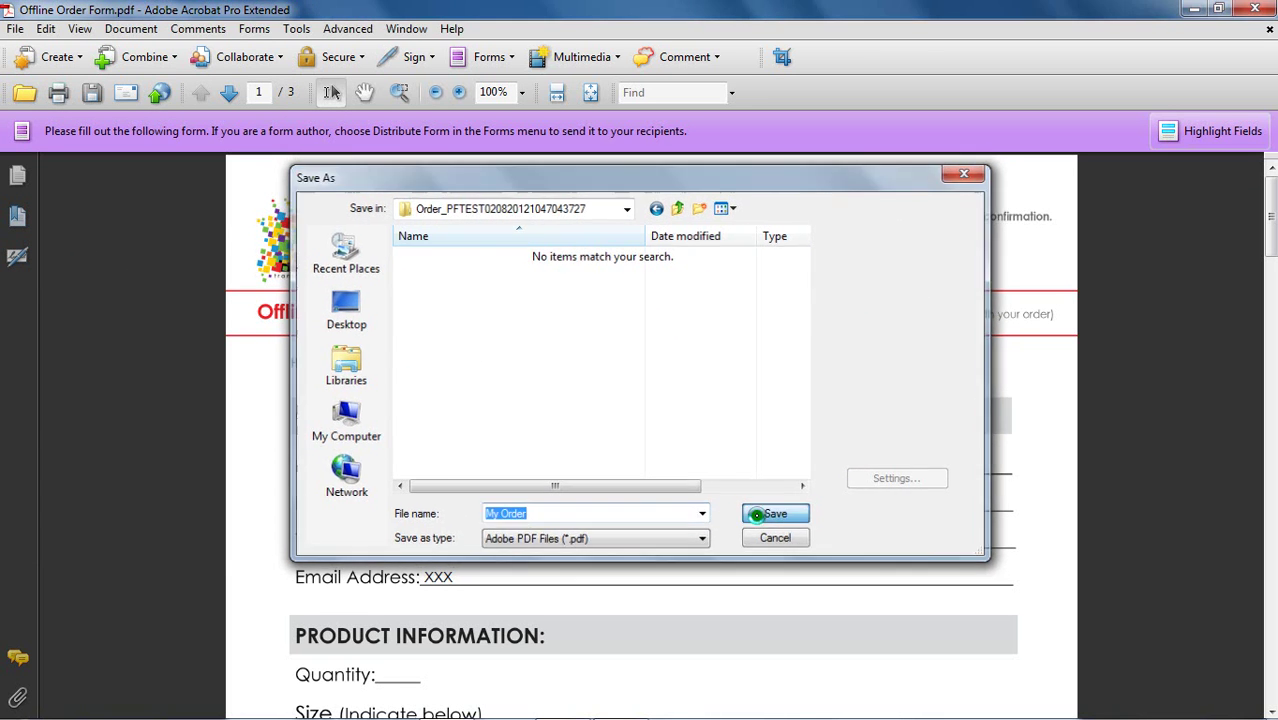